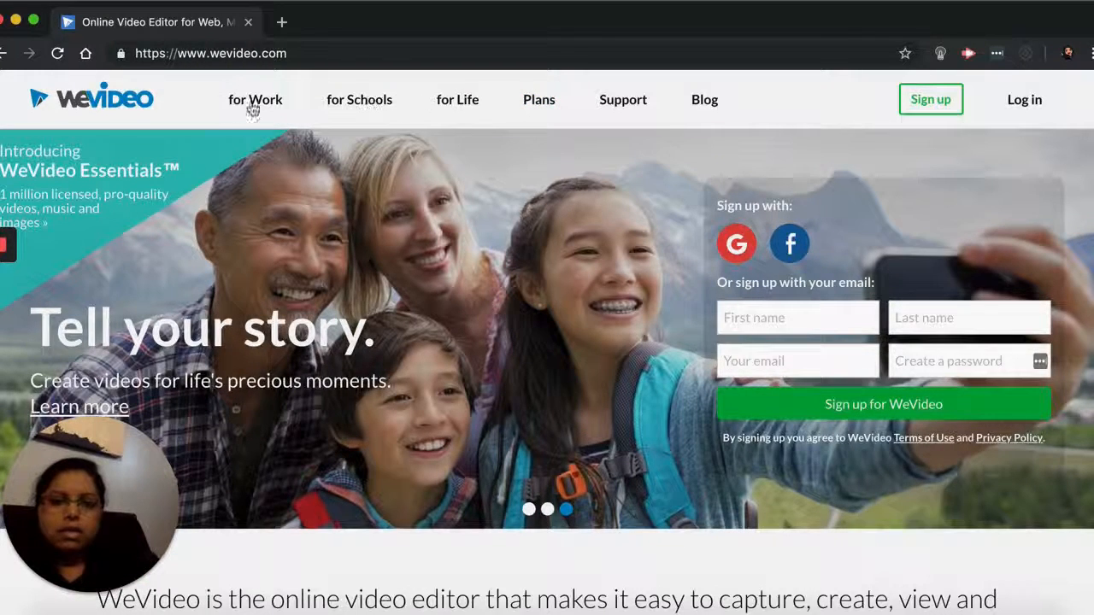
Review the subscription plans for Individuals and Businesses and for Schools and Districts
{"action": "left_click", "coordinate": [537, 109]}
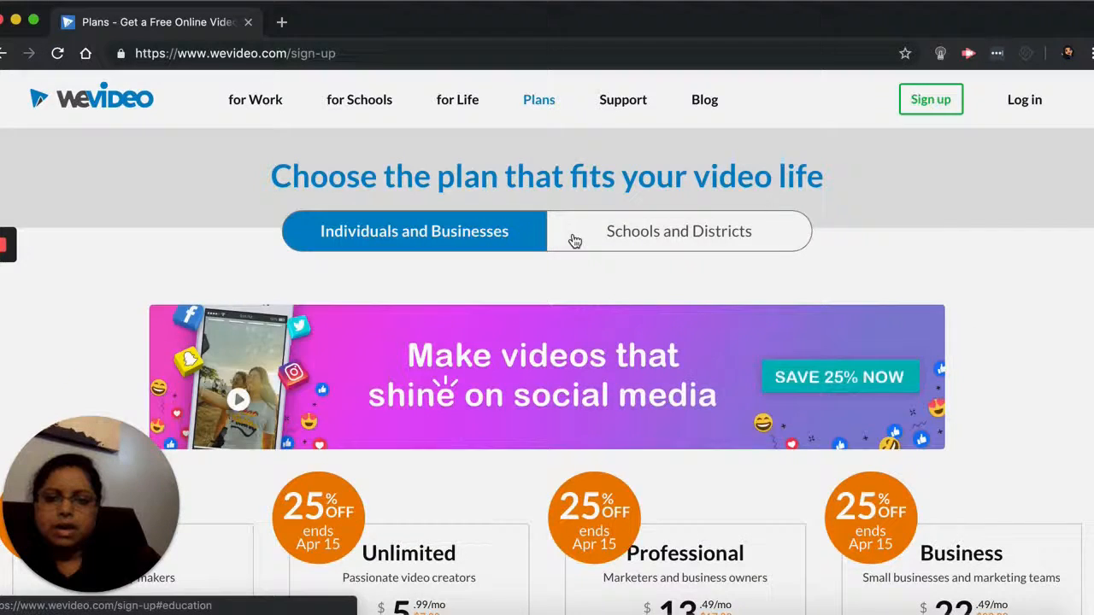
{"action": "scroll", "coordinate": [458, 247], "scroll_direction": "down", "scroll_amount": 5}
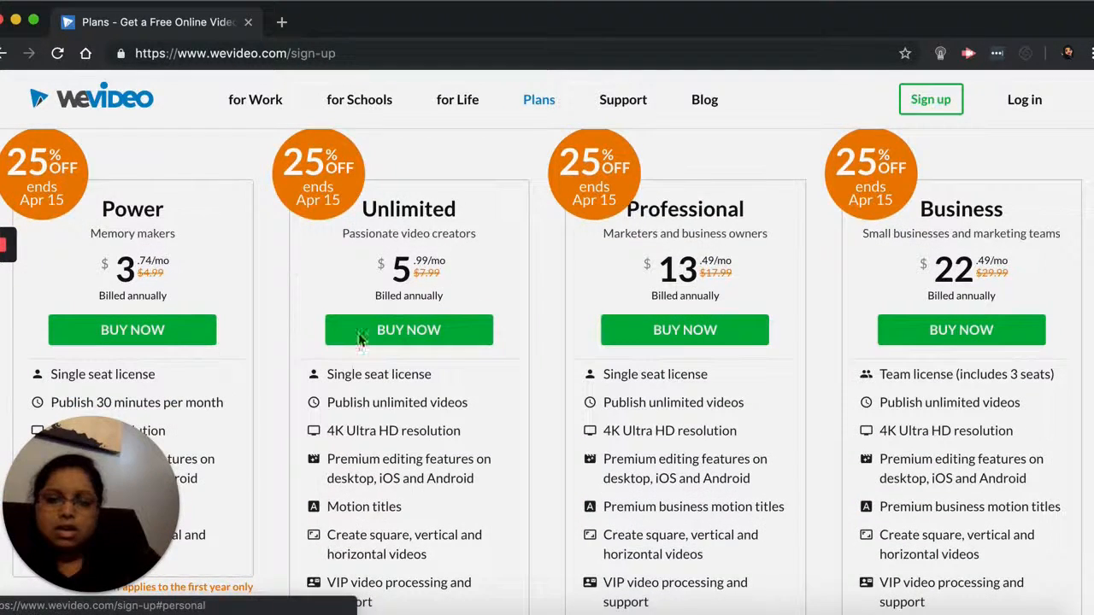
{"action": "scroll", "coordinate": [229, 341], "scroll_direction": "up", "scroll_amount": 4}
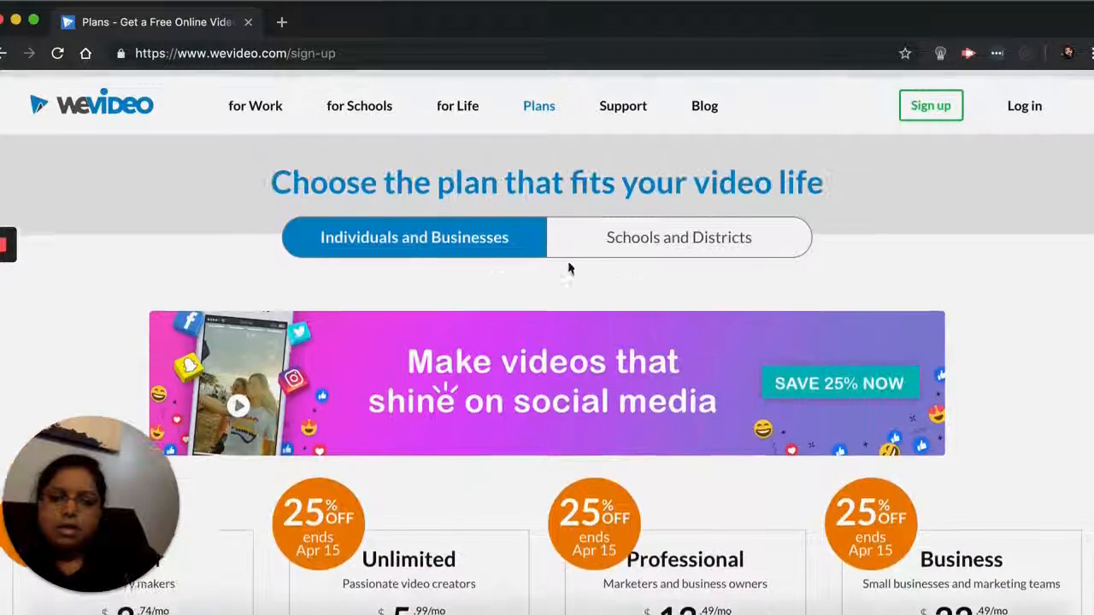
{"action": "left_click", "coordinate": [622, 242]}
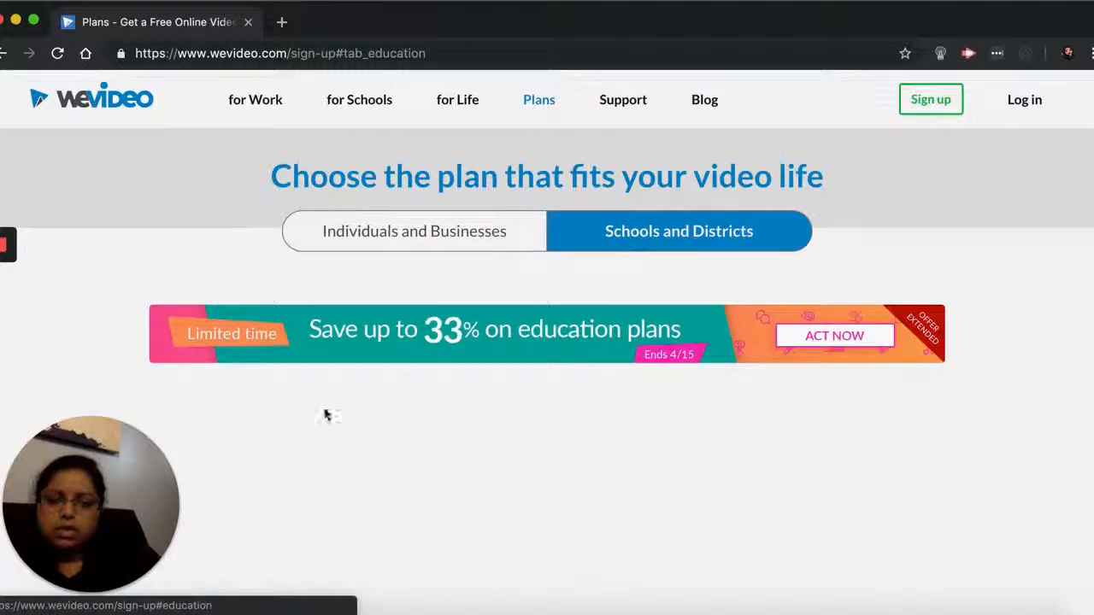
{"action": "scroll", "coordinate": [325, 416], "scroll_direction": "down", "scroll_amount": 3}
{"action": "scroll", "coordinate": [322, 419], "scroll_direction": "down", "scroll_amount": 3}
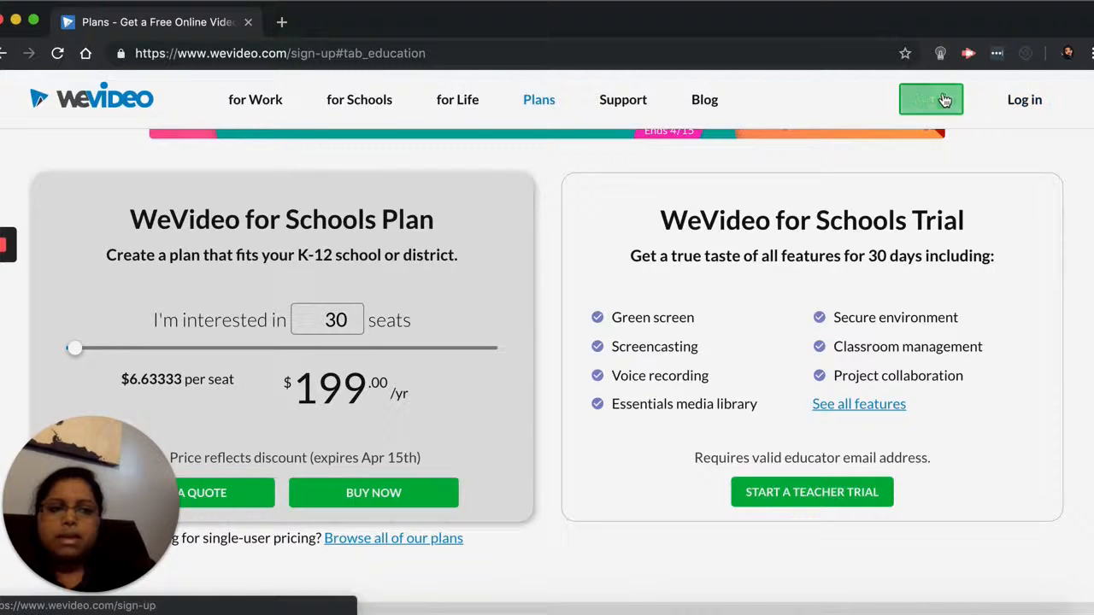
Log in to the existing account with Google and load its dashboard
{"action": "left_click", "coordinate": [1030, 105]}
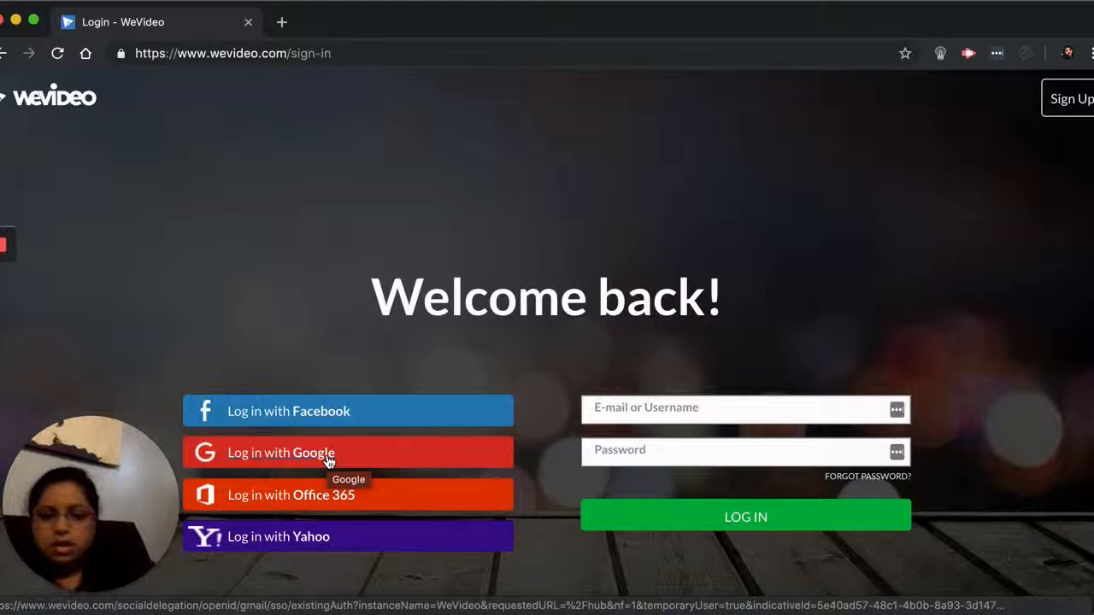
{"action": "left_click", "coordinate": [275, 461]}
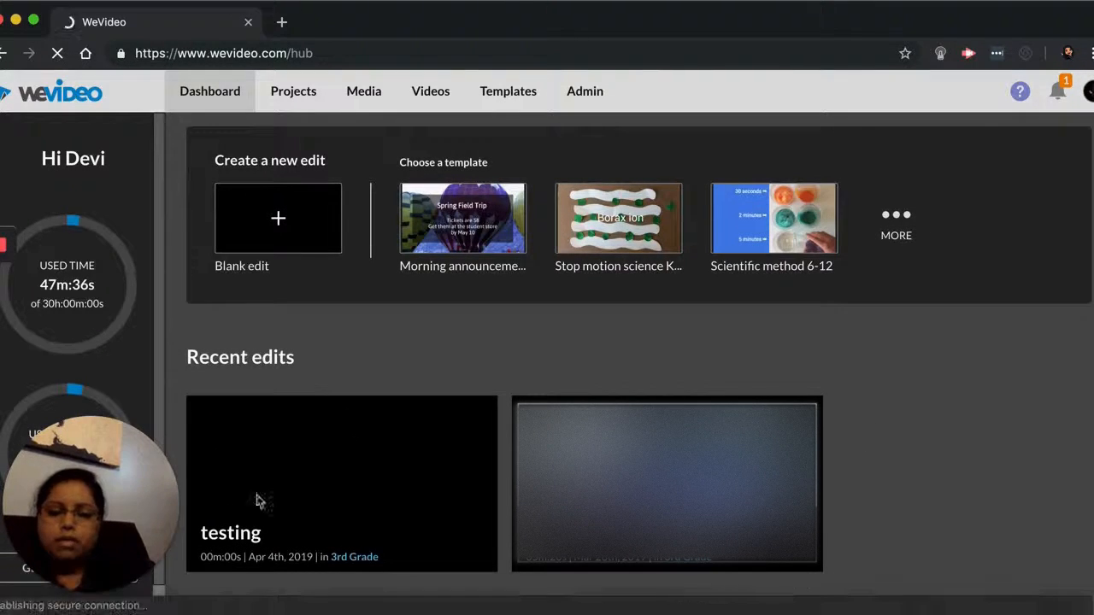
{"action": "mouse_move", "coordinate": [429, 481]}
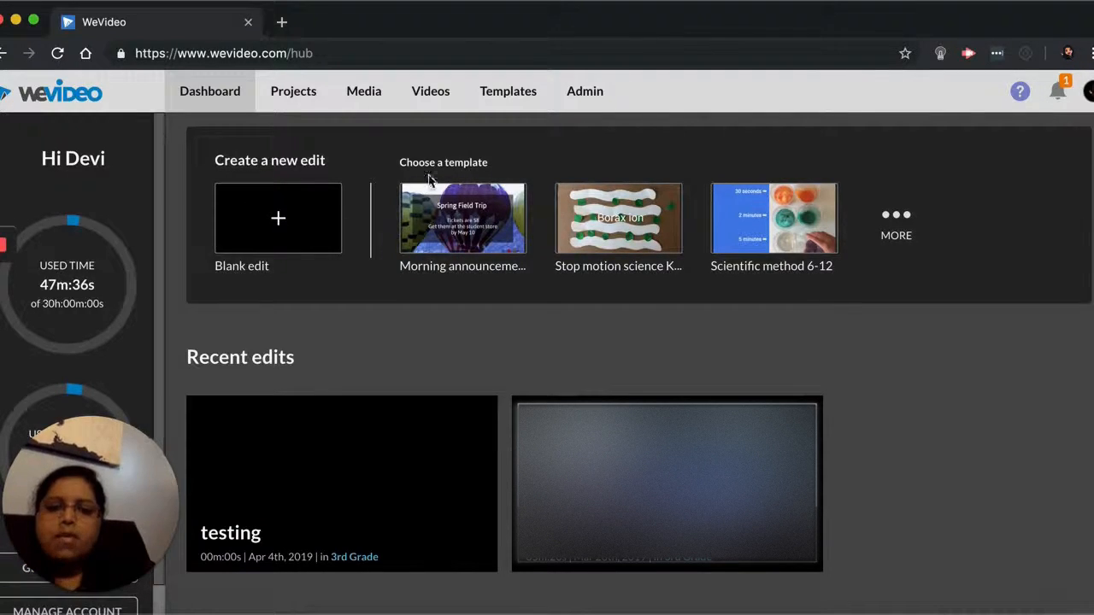
Examine the full list of templates for a new edit and close it without choosing one
{"action": "left_click", "coordinate": [903, 224]}
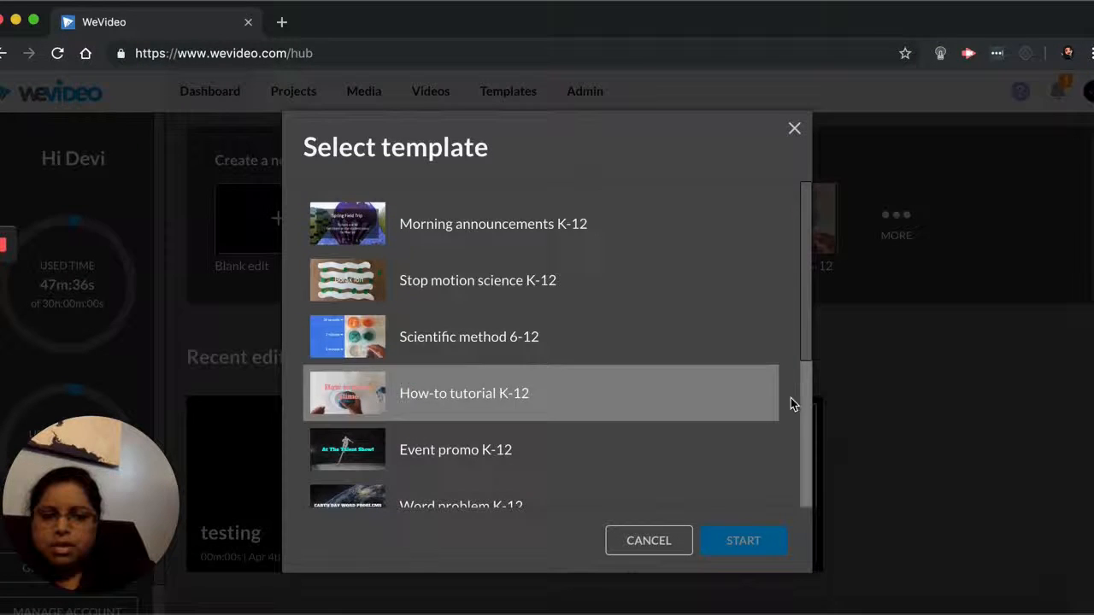
{"action": "scroll", "coordinate": [803, 342], "scroll_direction": "down", "scroll_amount": 3}
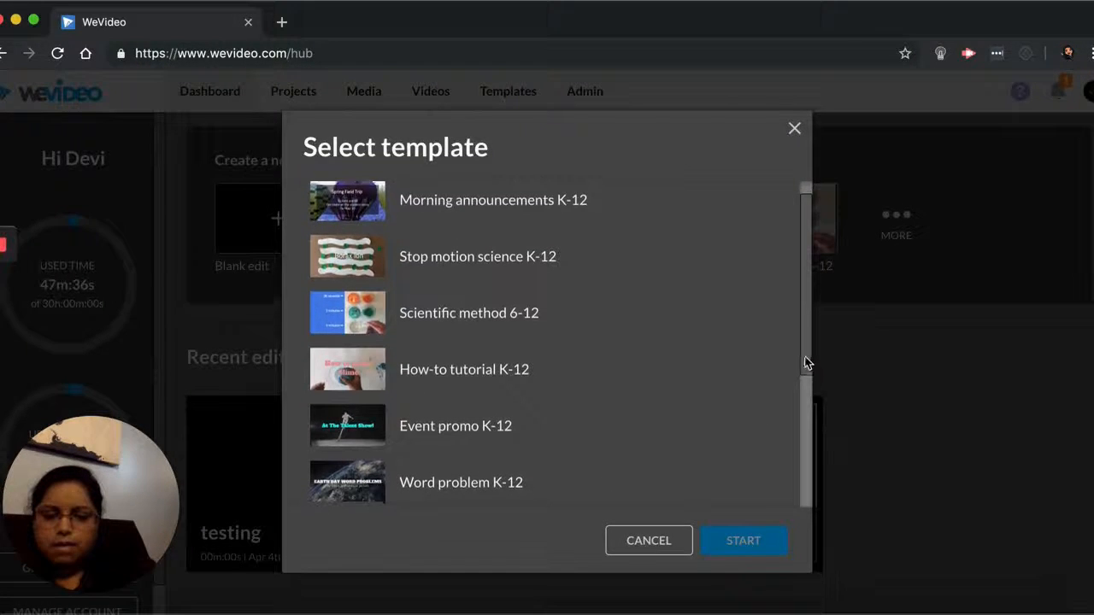
{"action": "scroll", "coordinate": [804, 382], "scroll_direction": "down", "scroll_amount": 3}
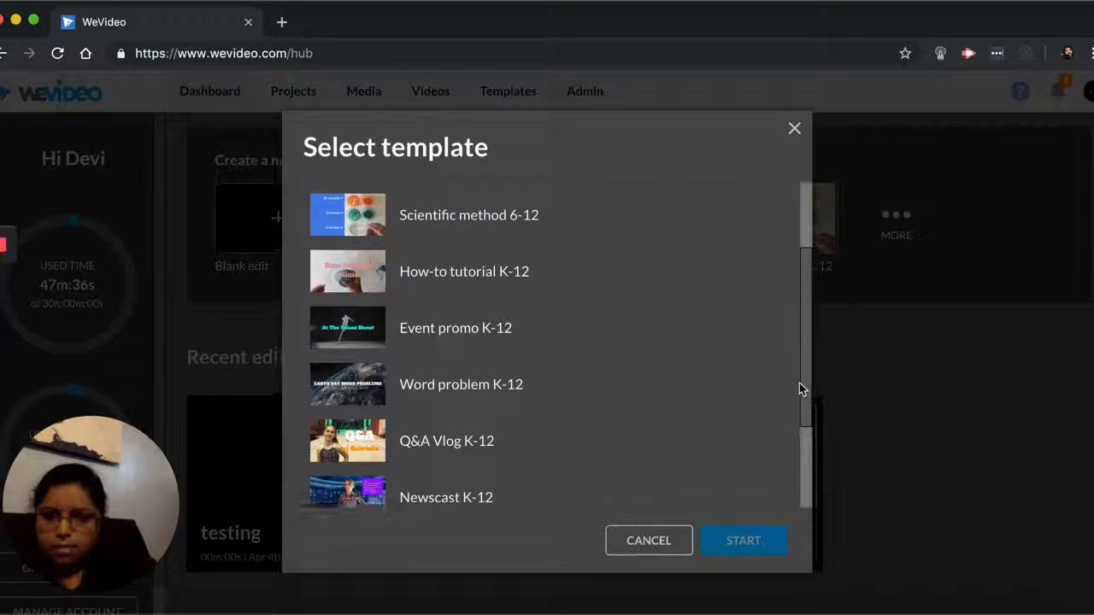
{"action": "scroll", "coordinate": [797, 402], "scroll_direction": "down", "scroll_amount": 6}
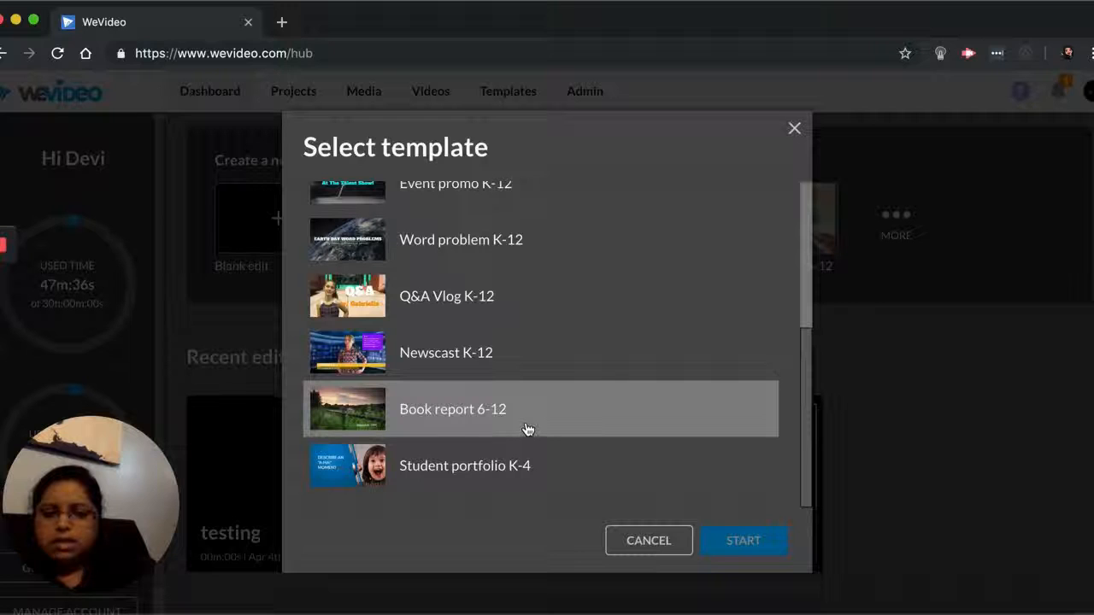
{"action": "left_click", "coordinate": [649, 543]}
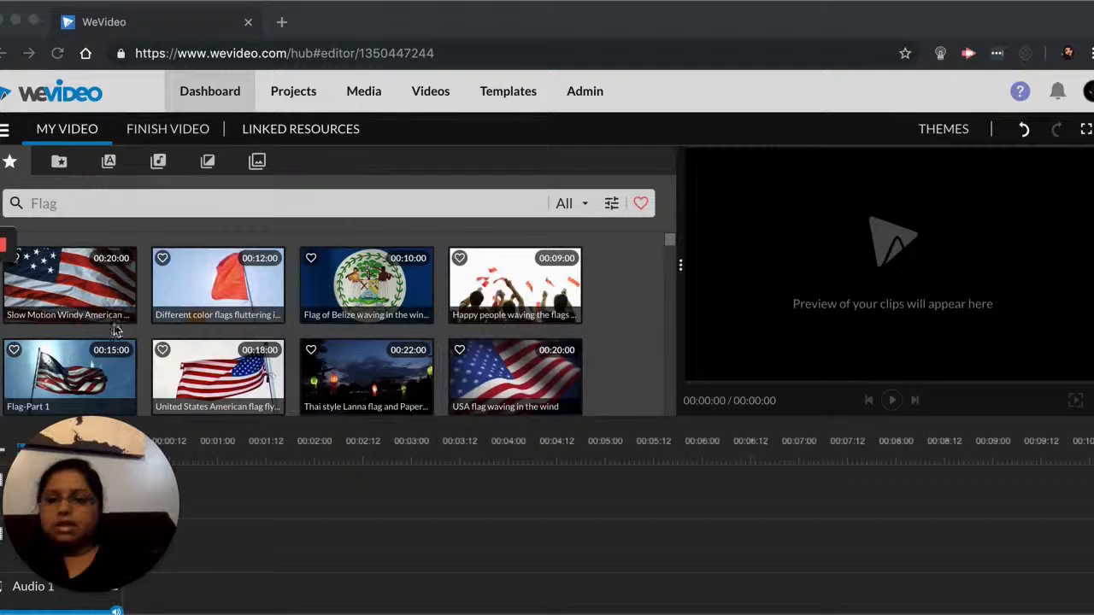
Look through the editor's My media and Project media folders and open the Shared folder
{"action": "left_click_drag", "start_coordinate": [68, 522], "coordinate": [948, 542]}
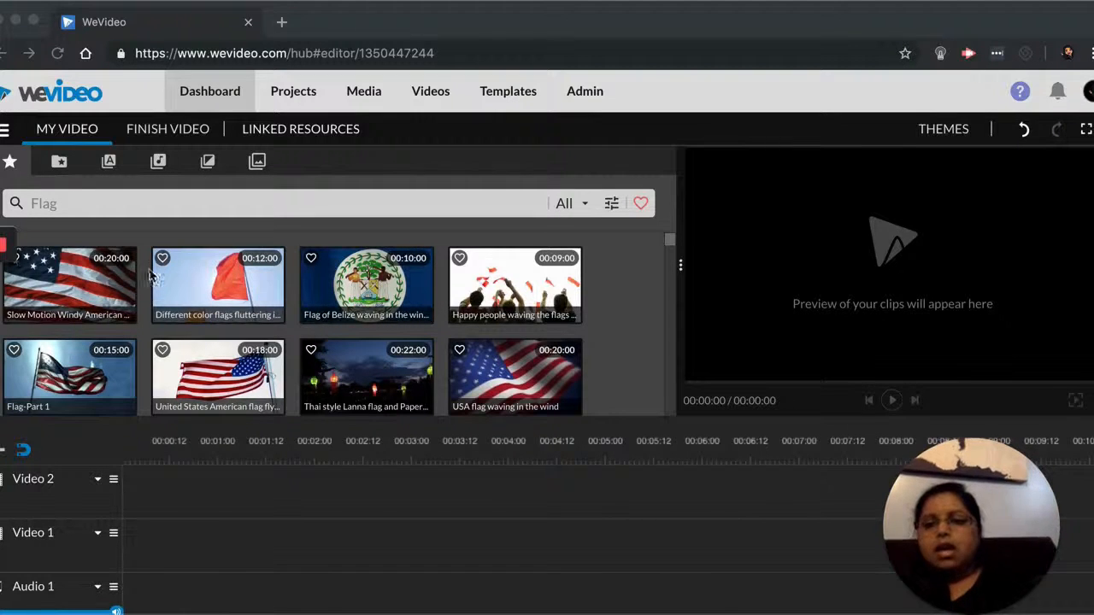
{"action": "left_click", "coordinate": [64, 167]}
{"action": "left_click", "coordinate": [63, 164]}
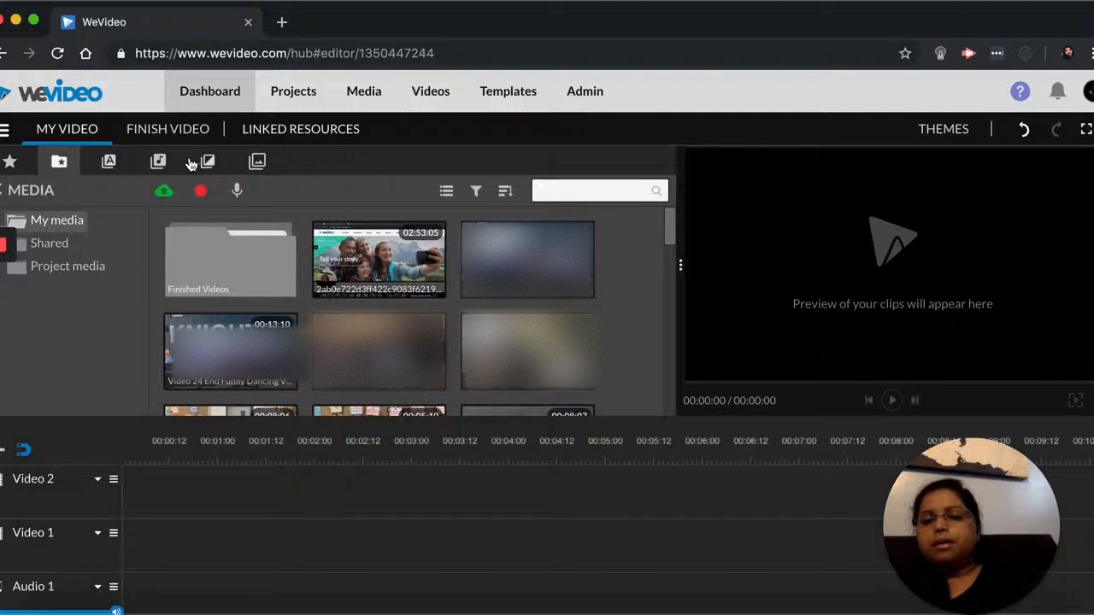
{"action": "left_click", "coordinate": [61, 261]}
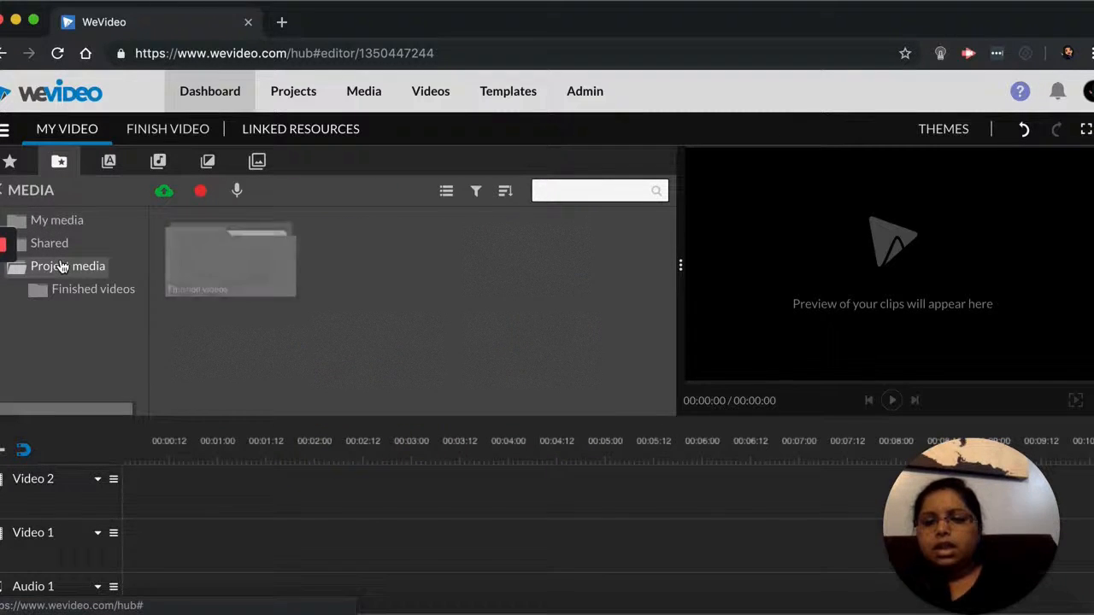
{"action": "left_click", "coordinate": [50, 245]}
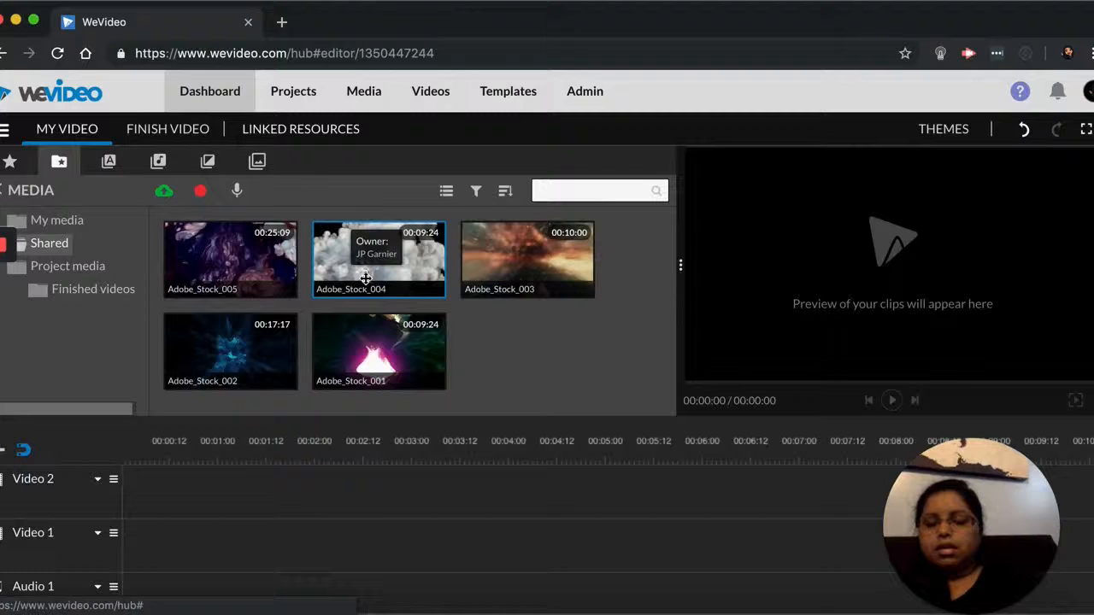
Place the shared clip Adobe_Stock_004 at the start of the Video 2 track
{"action": "left_click_drag", "start_coordinate": [365, 275], "coordinate": [329, 288]}
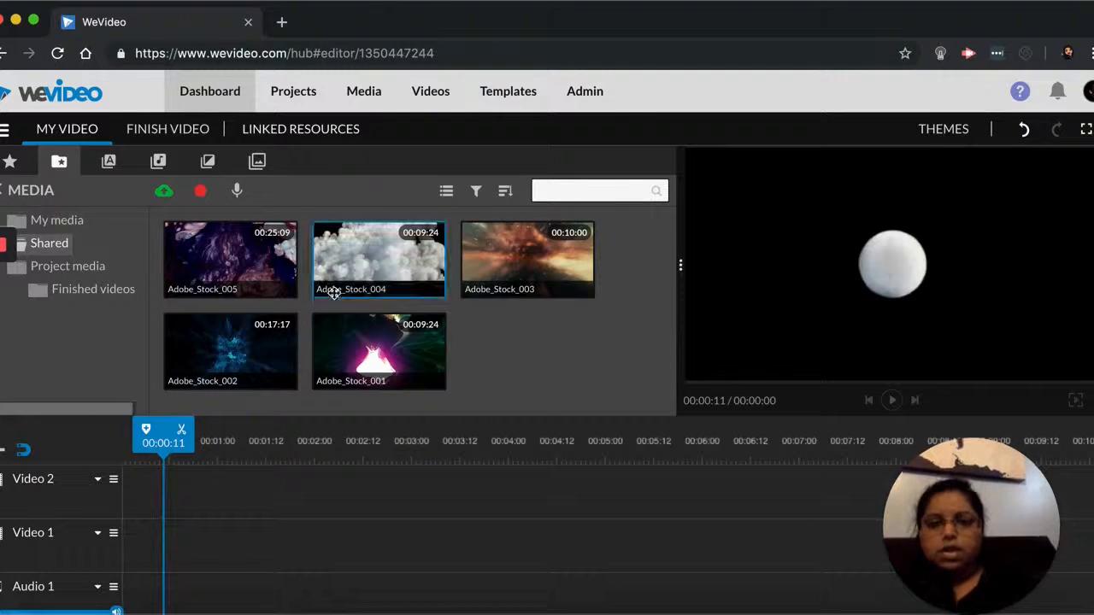
{"action": "left_click_drag", "start_coordinate": [334, 260], "coordinate": [139, 507]}
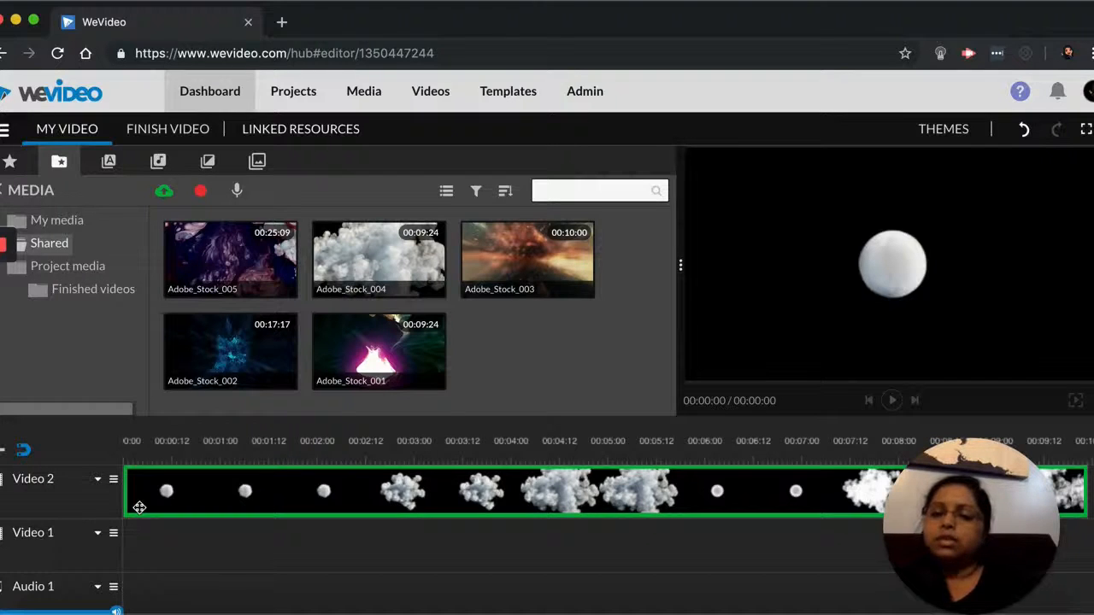
{"action": "left_click_drag", "start_coordinate": [139, 507], "coordinate": [139, 511]}
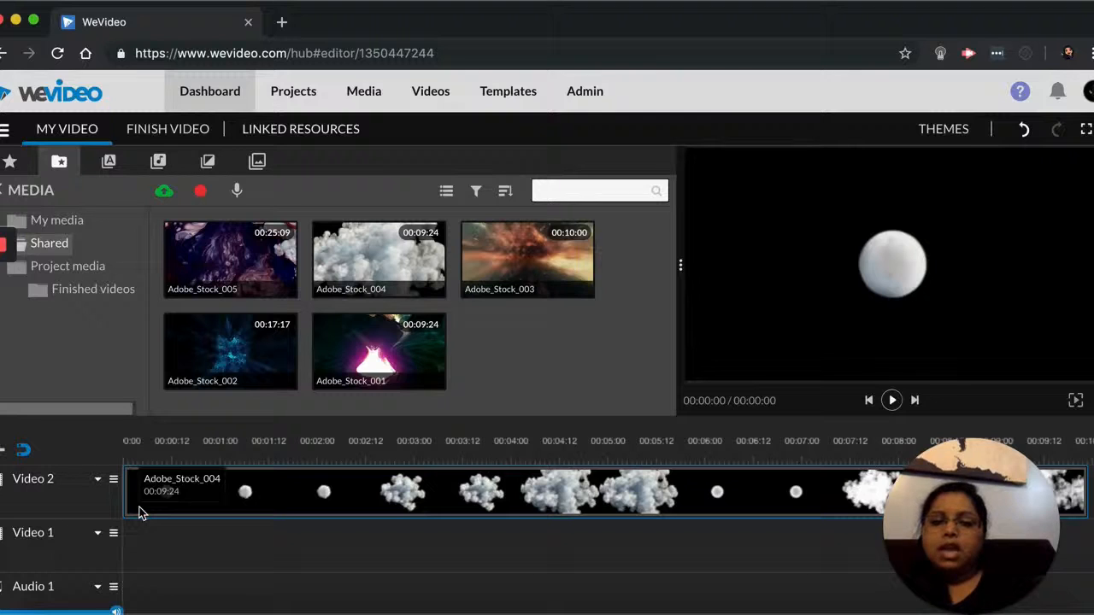
Split the Adobe_Stock_004 clip on the Video 2 track at 00:02:13
{"action": "left_click", "coordinate": [141, 489]}
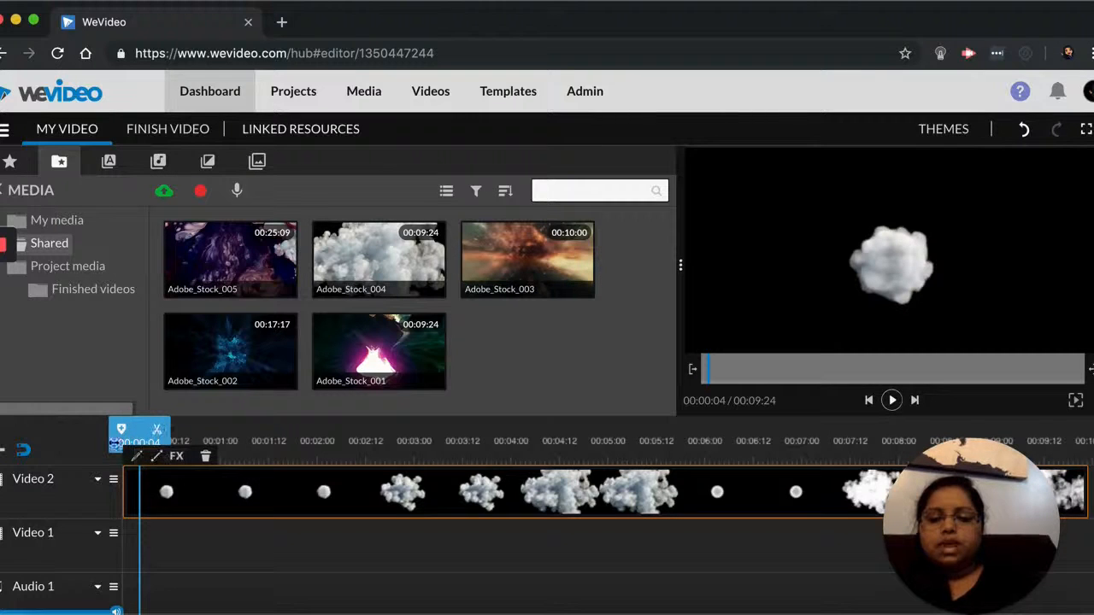
{"action": "left_click_drag", "start_coordinate": [132, 431], "coordinate": [366, 444]}
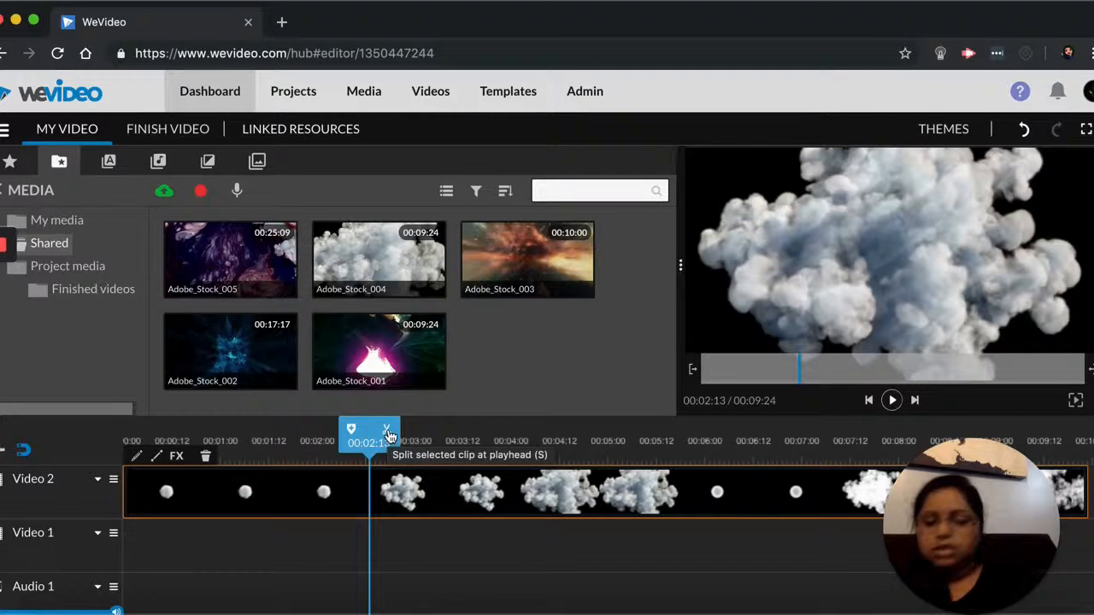
{"action": "left_click", "coordinate": [387, 434]}
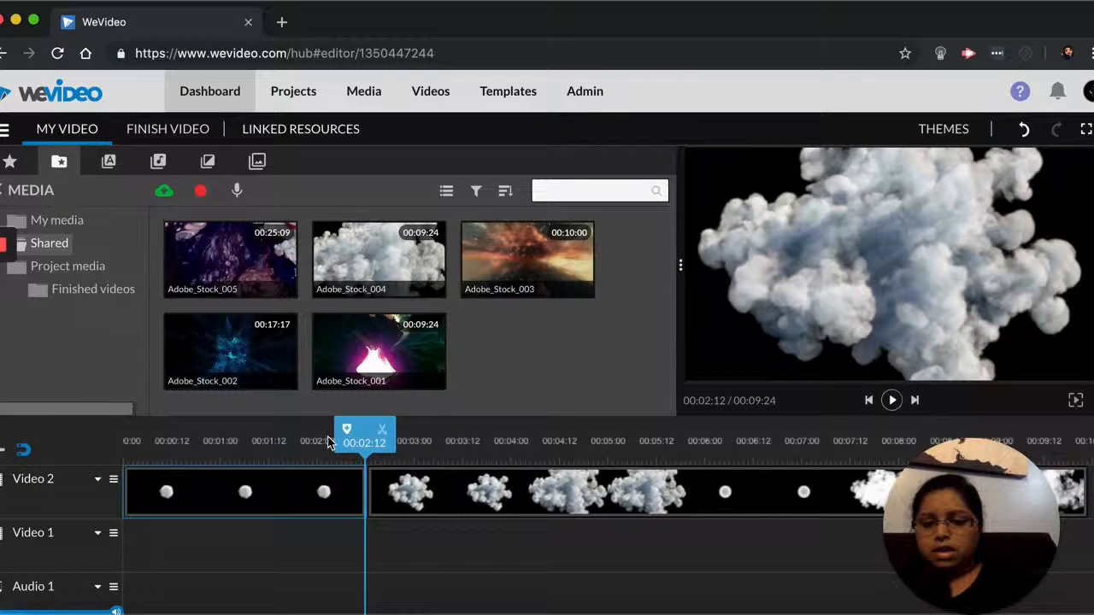
Add a timeline marker titled "We Video Tutorial" at 00:02:01, not linked to a clip
{"action": "left_click", "coordinate": [326, 442]}
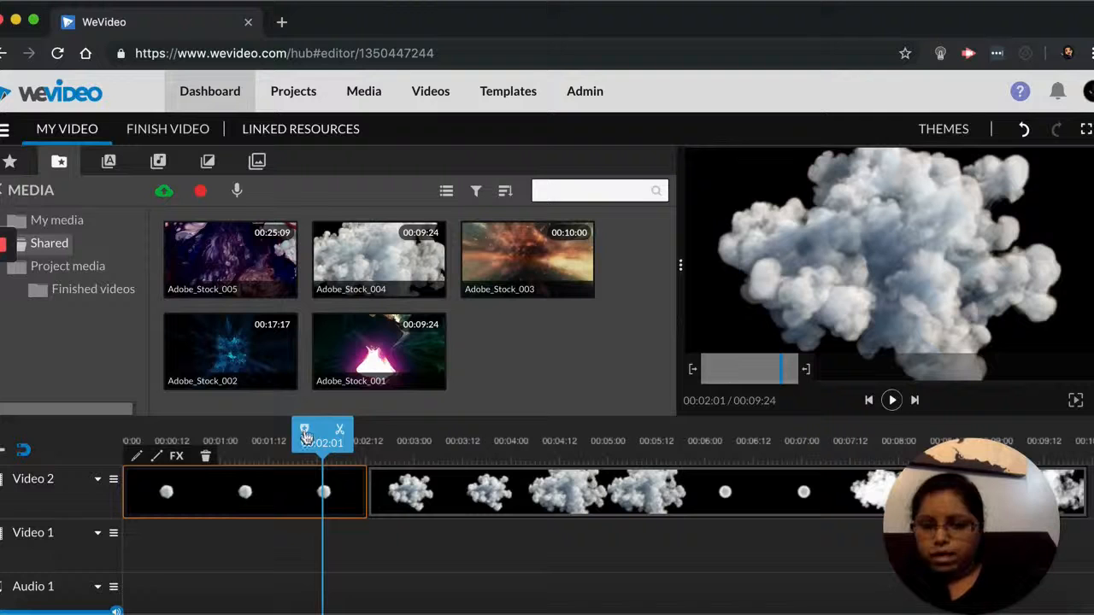
{"action": "left_click", "coordinate": [306, 435]}
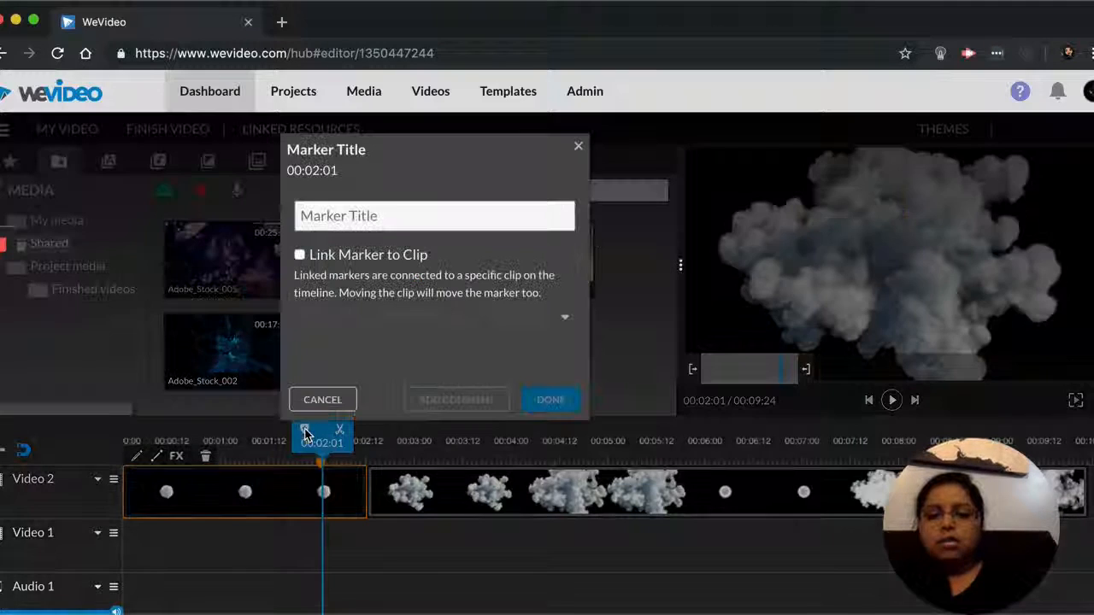
{"action": "left_click", "coordinate": [350, 219]}
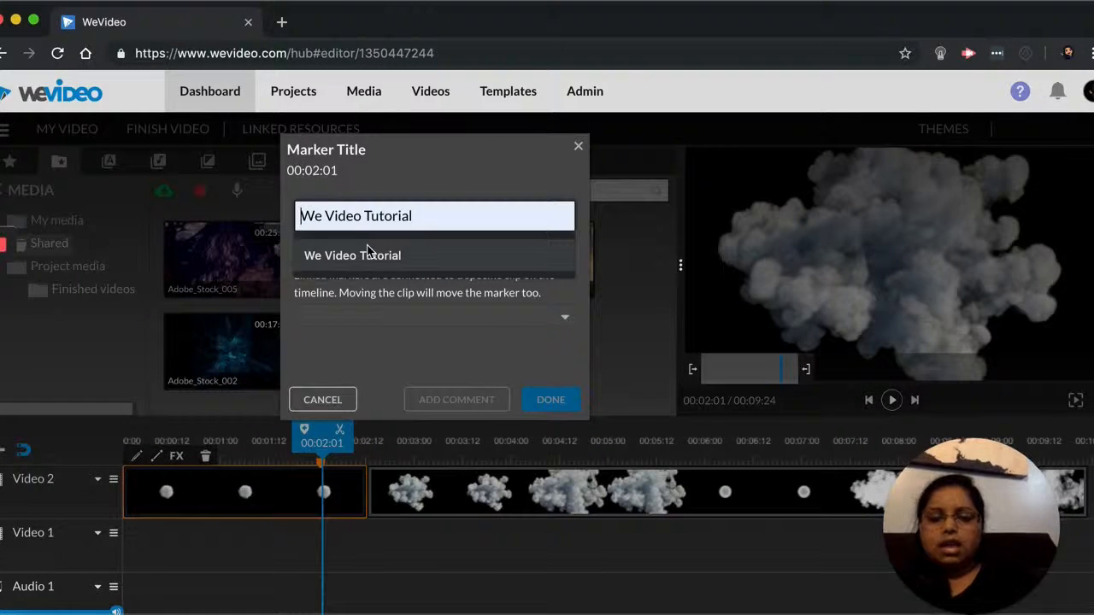
{"action": "left_click", "coordinate": [362, 253]}
{"action": "left_click", "coordinate": [554, 402]}
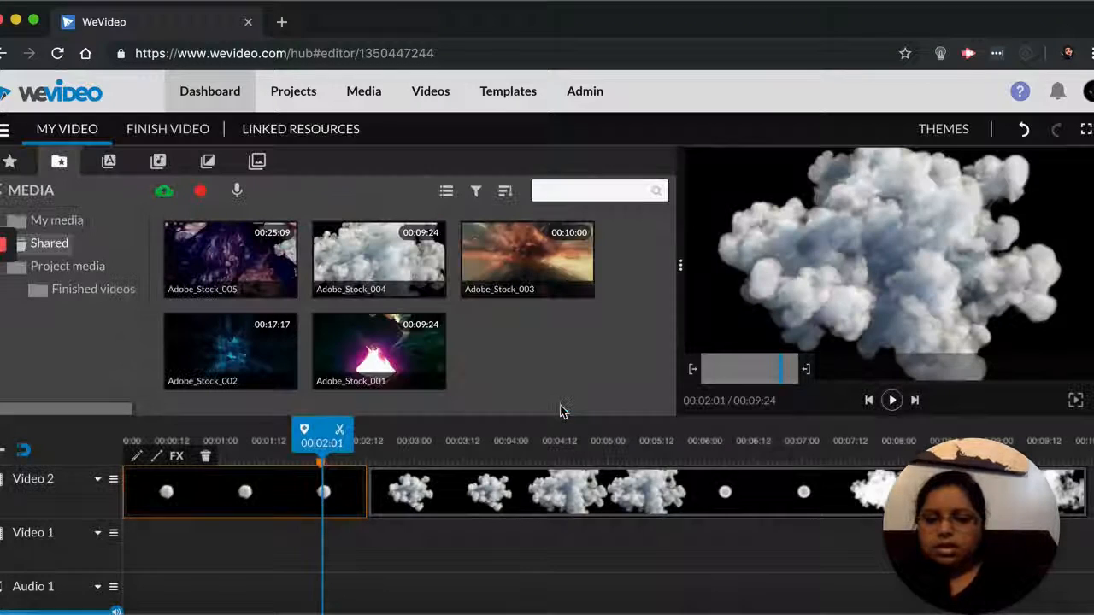
Inspect the details of the "We Video Tutorial" marker and close them without posting a comment
{"action": "left_click_drag", "start_coordinate": [275, 452], "coordinate": [331, 450]}
{"action": "left_click", "coordinate": [321, 469]}
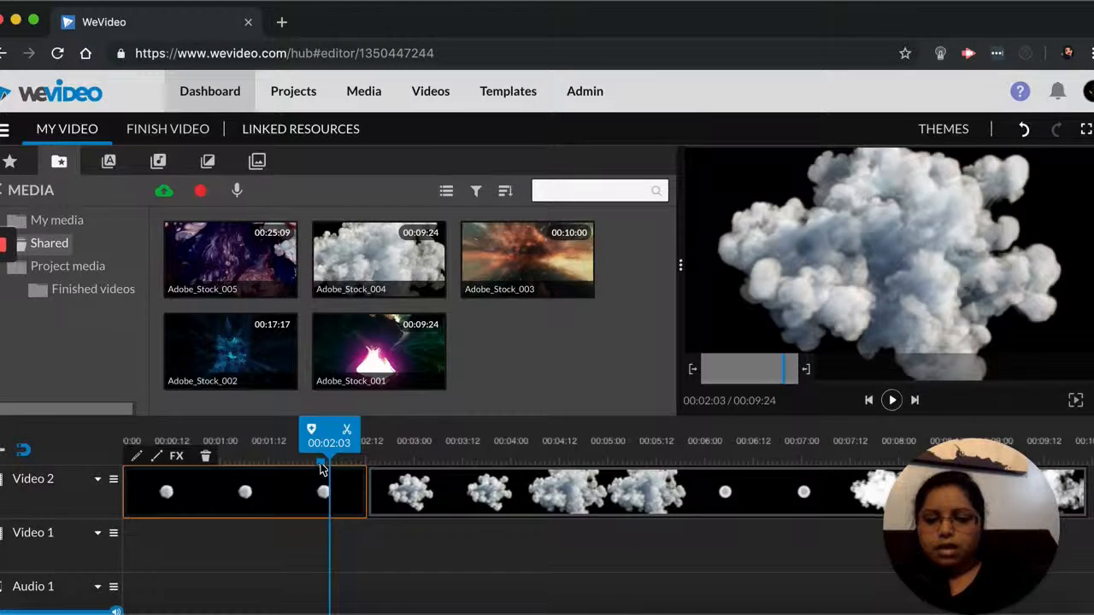
{"action": "left_click", "coordinate": [322, 466]}
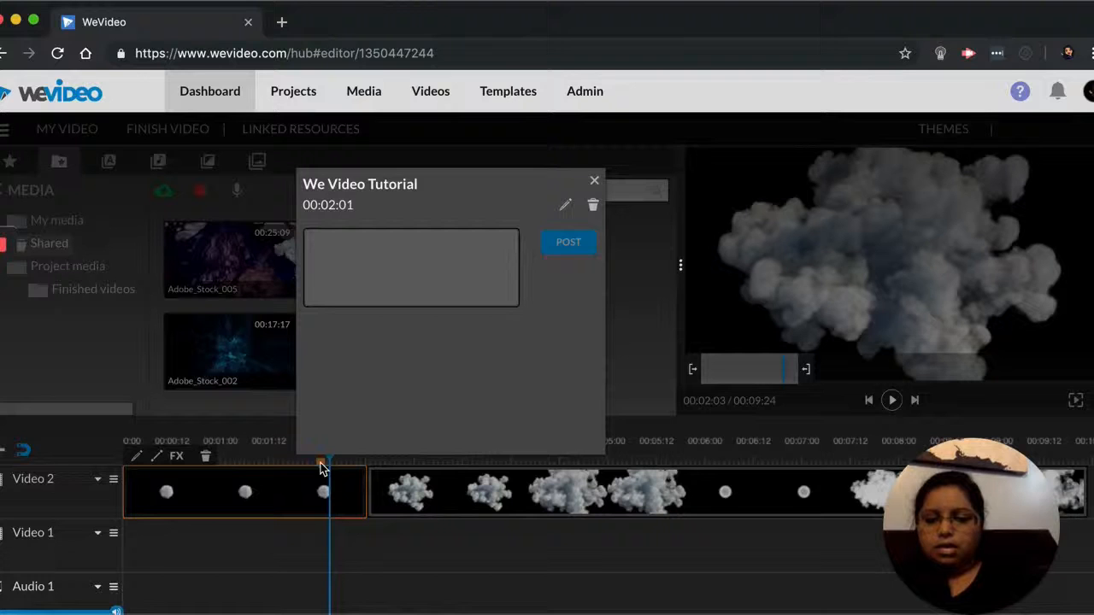
{"action": "left_click", "coordinate": [595, 185]}
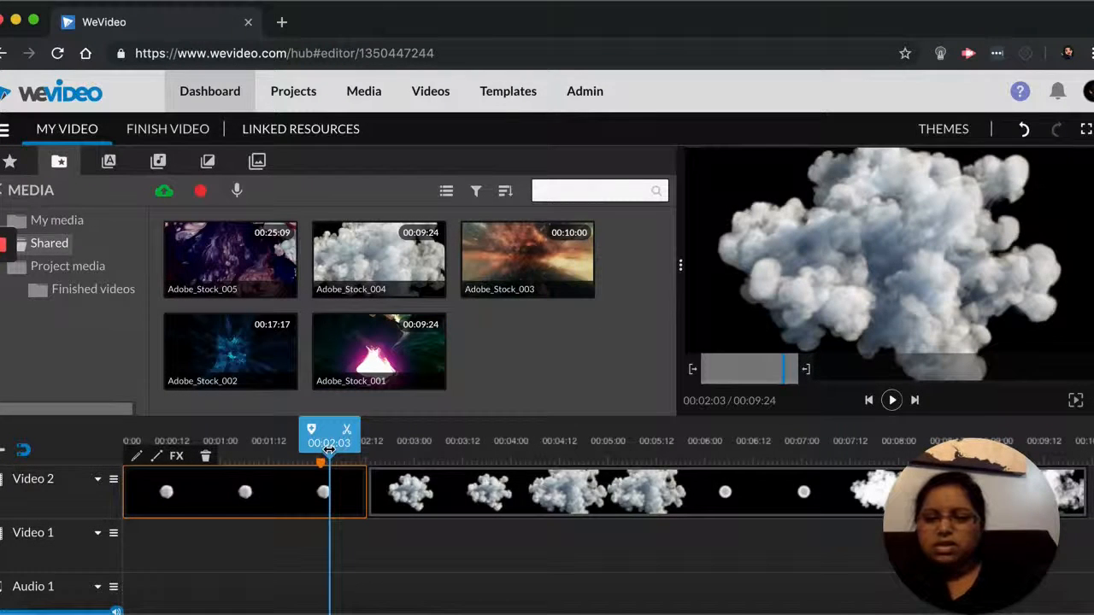
Preview the split clip by playing from 00:00:20 and pause at 00:05:07
{"action": "left_click_drag", "start_coordinate": [329, 450], "coordinate": [245, 459]}
{"action": "left_click", "coordinate": [203, 492]}
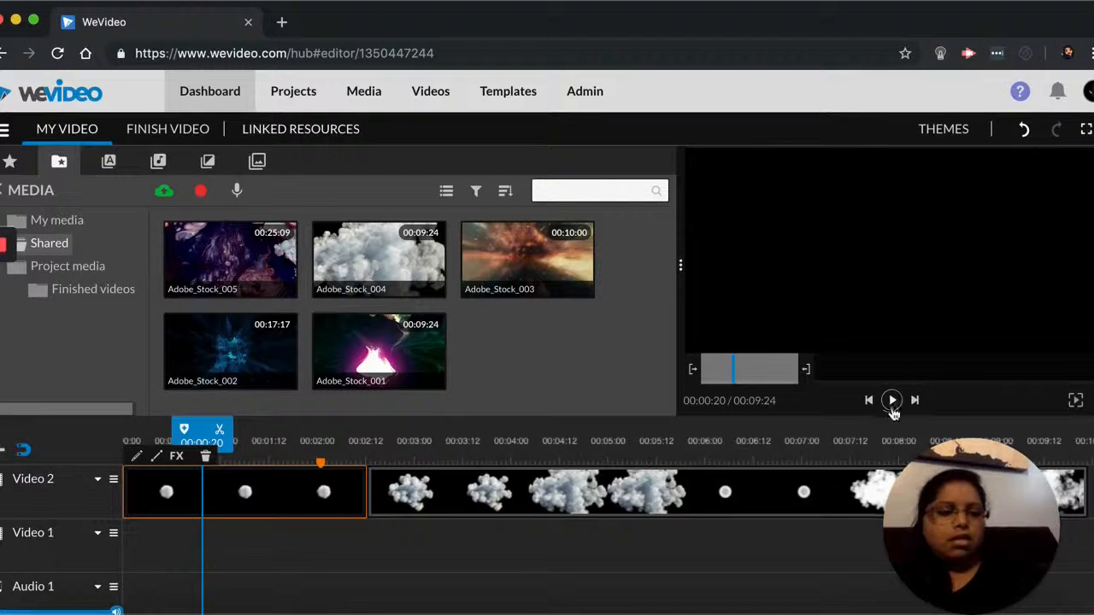
{"action": "left_click", "coordinate": [894, 406]}
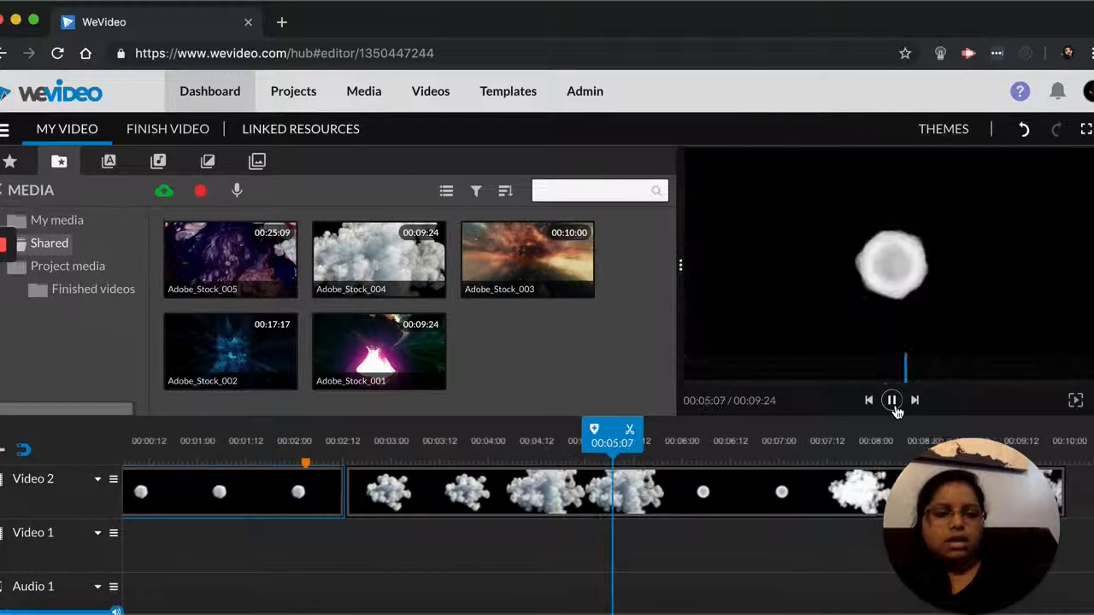
{"action": "left_click", "coordinate": [893, 406]}
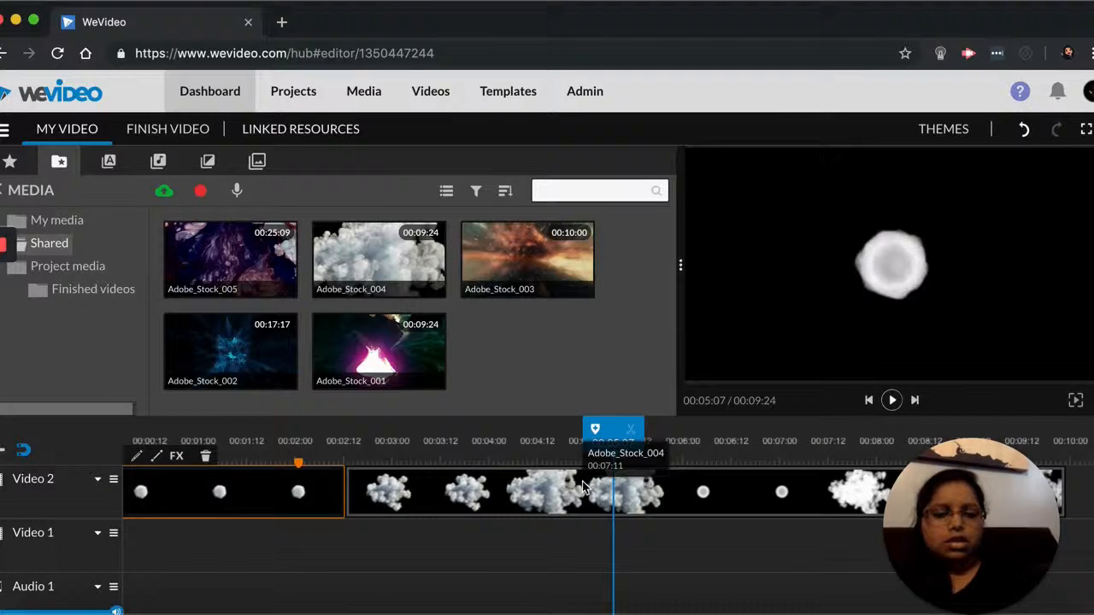
Scrub the playhead back and forth over the second part of the split clip, stopping at 00:03:13
{"action": "left_click_drag", "start_coordinate": [605, 452], "coordinate": [453, 446]}
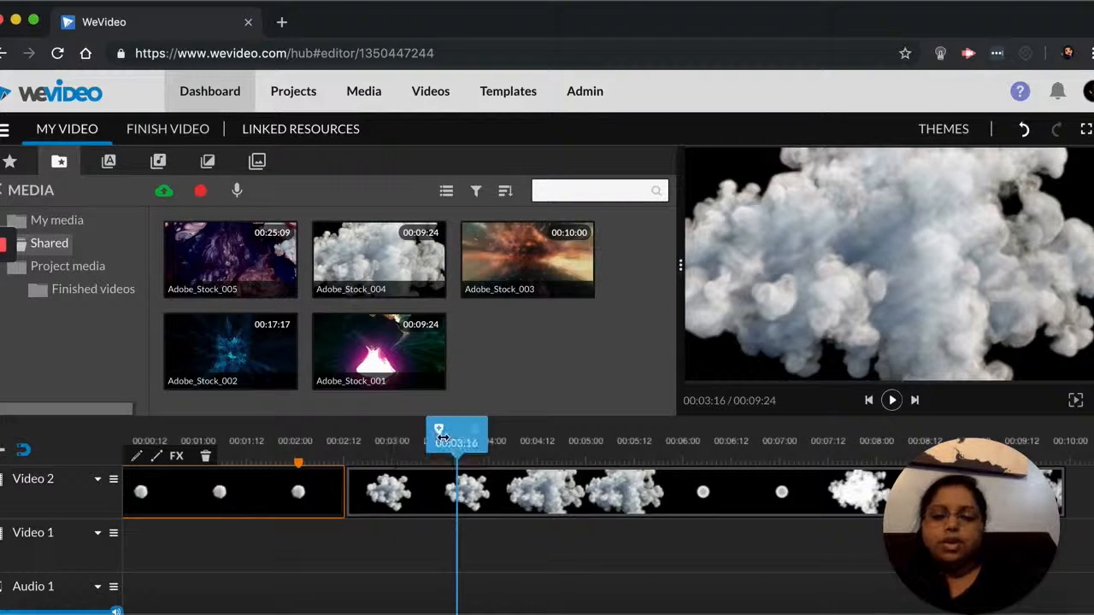
{"action": "left_click_drag", "start_coordinate": [441, 437], "coordinate": [481, 452]}
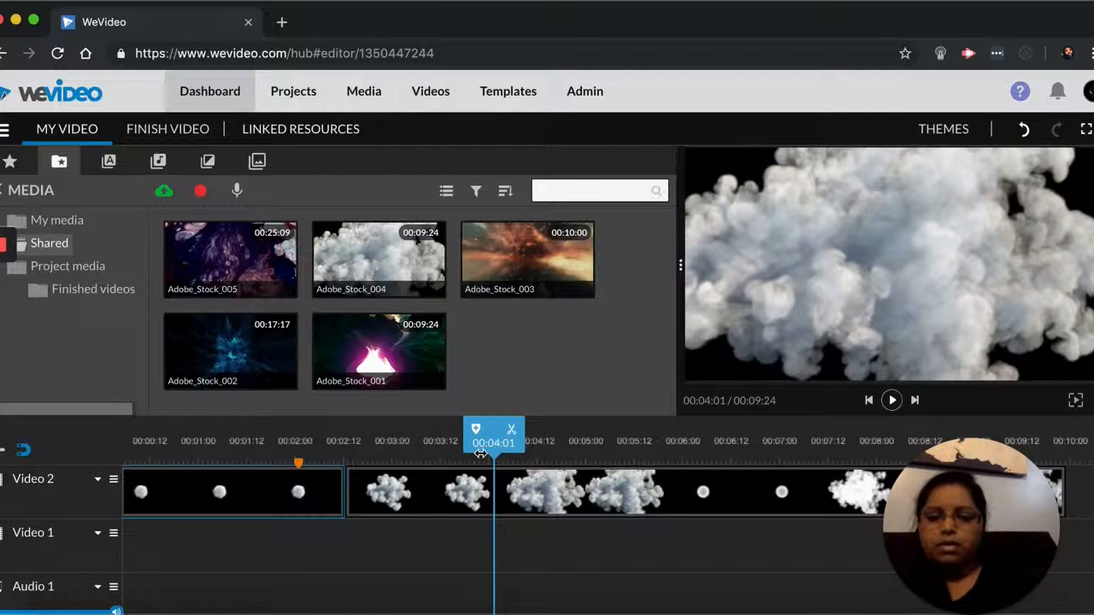
{"action": "left_click_drag", "start_coordinate": [480, 453], "coordinate": [444, 453]}
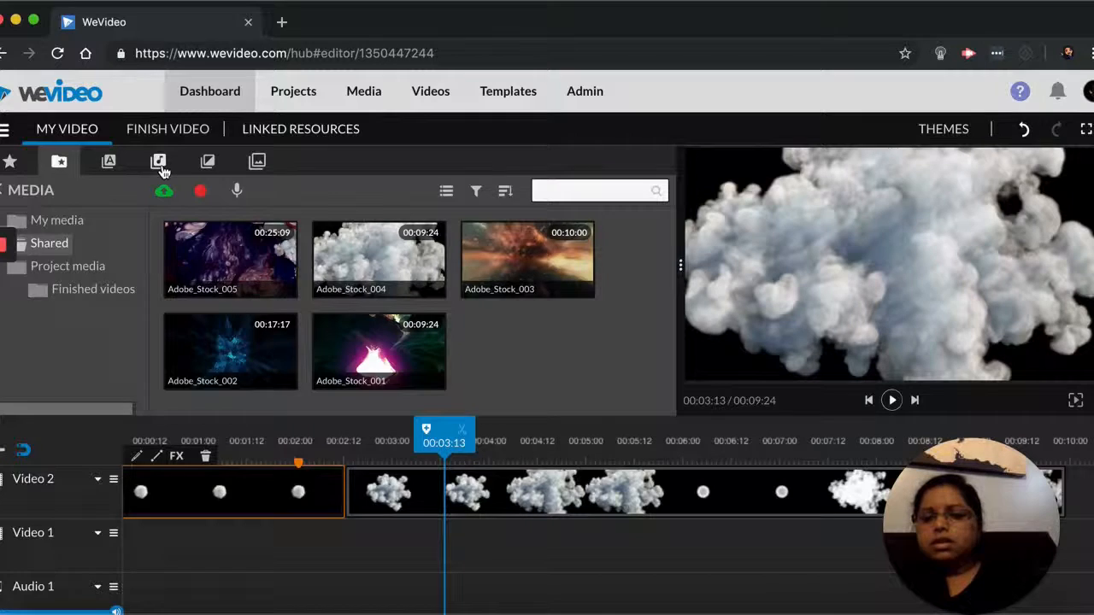
Add the free music track "Moment Of Inspiration - Mega Music" to the start of the Audio 1 track
{"action": "left_click", "coordinate": [159, 164]}
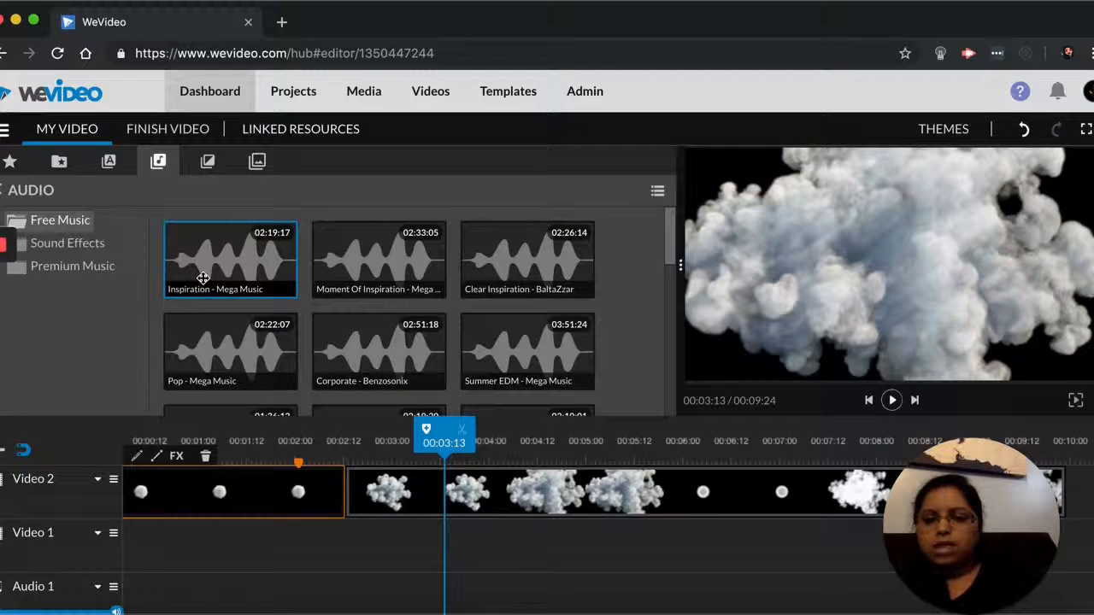
{"action": "left_click_drag", "start_coordinate": [311, 295], "coordinate": [146, 527]}
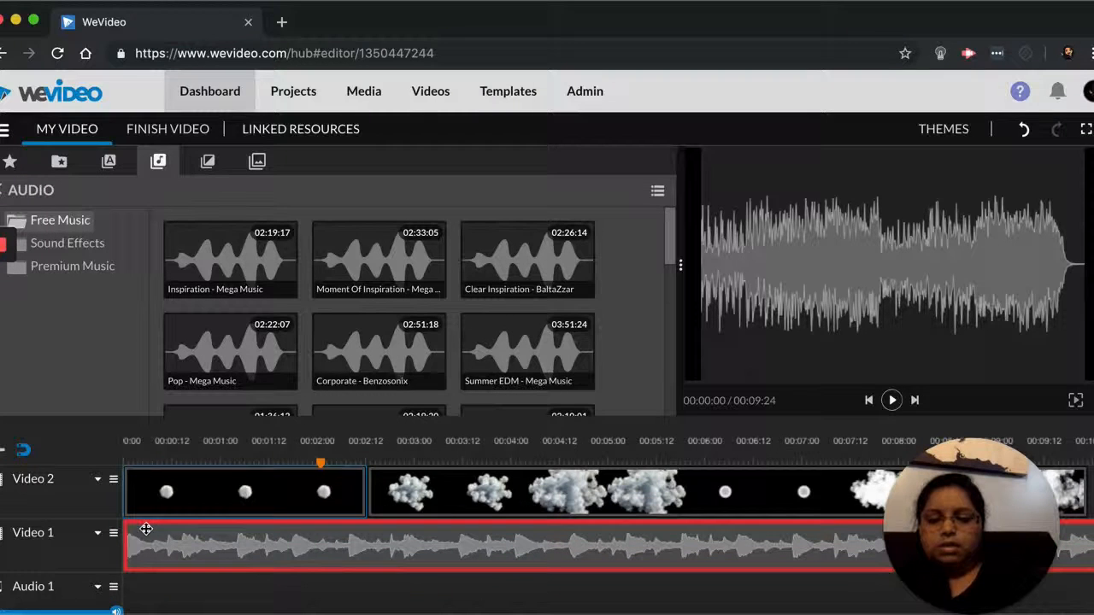
{"action": "left_click_drag", "start_coordinate": [143, 573], "coordinate": [142, 588]}
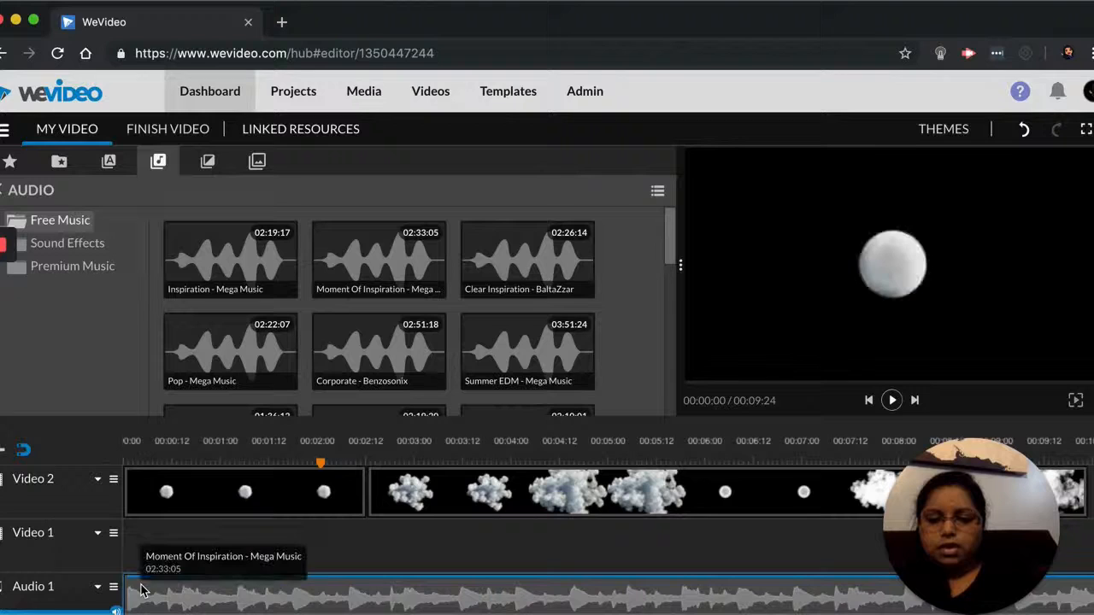
{"action": "left_click", "coordinate": [194, 484]}
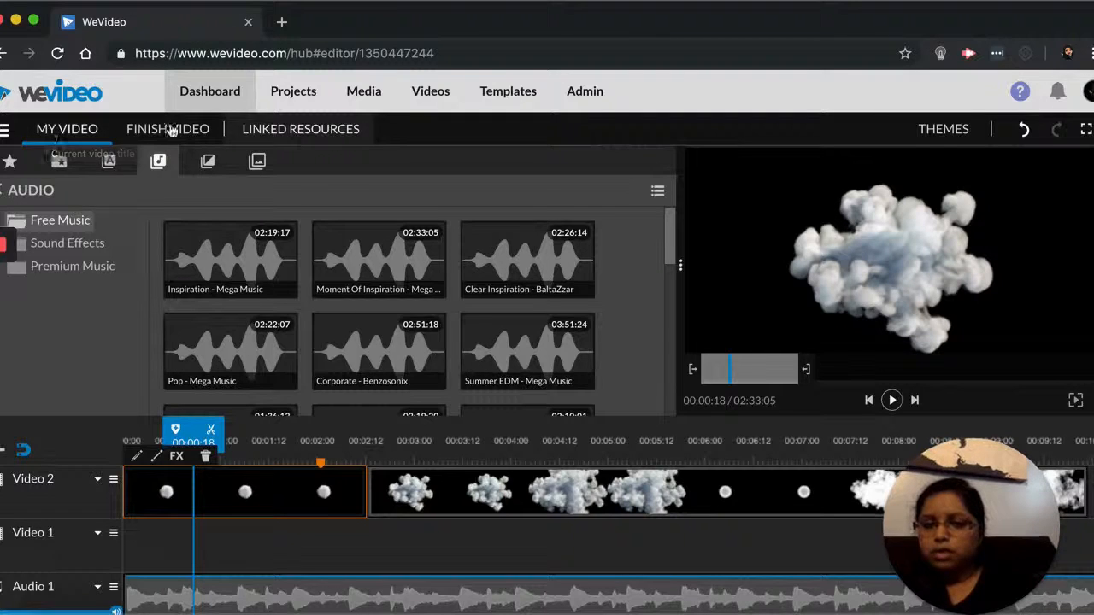
Rename the video from its default title to "WE Video"
{"action": "left_click", "coordinate": [89, 133]}
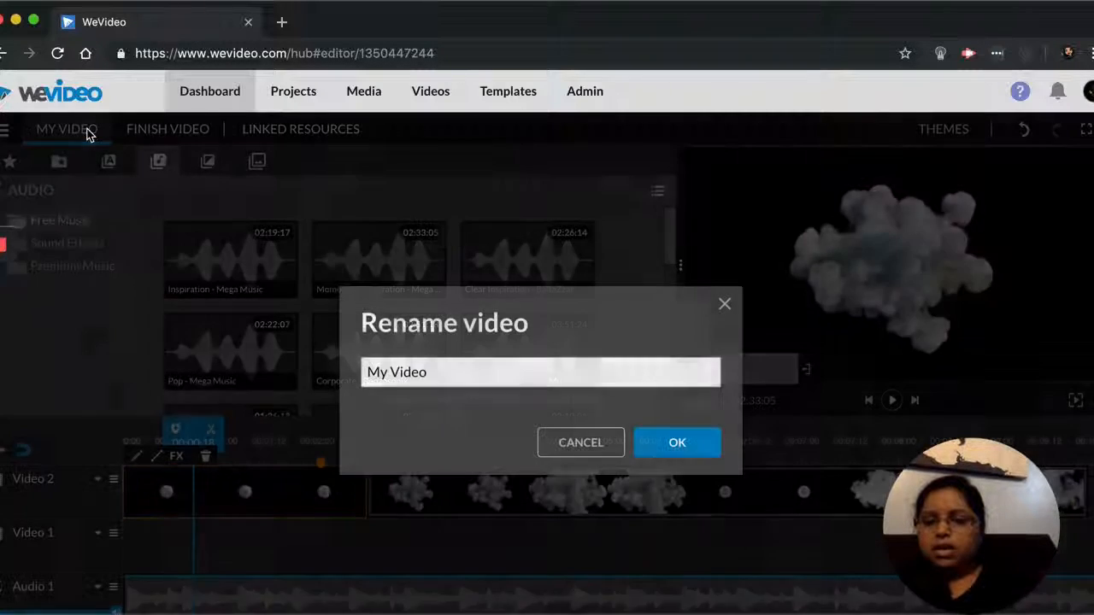
{"action": "double_click", "coordinate": [458, 374]}
{"action": "left_click", "coordinate": [461, 376]}
{"action": "key", "text": "BackSpace"}
{"action": "key", "text": "BackSpace"}
{"action": "key", "text": "BackSpace"}
{"action": "key", "text": "BackSpace"}
{"action": "key", "text": "BackSpace"}
{"action": "key", "text": "BackSpace"}
{"action": "key", "text": "BackSpace"}
{"action": "key", "text": "BackSpace"}
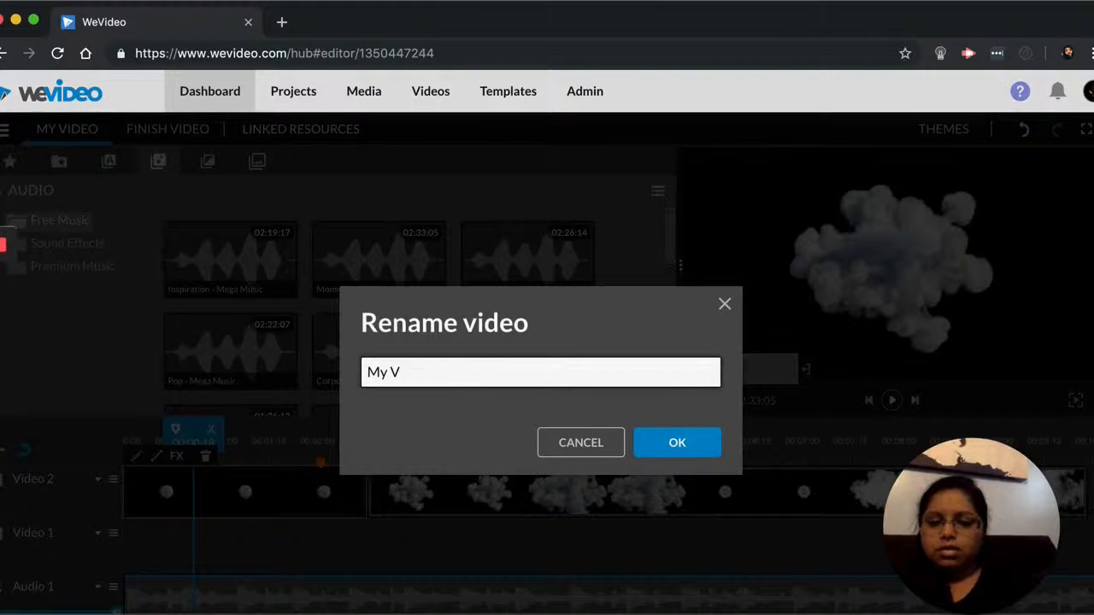
{"action": "type", "text": "WE"}
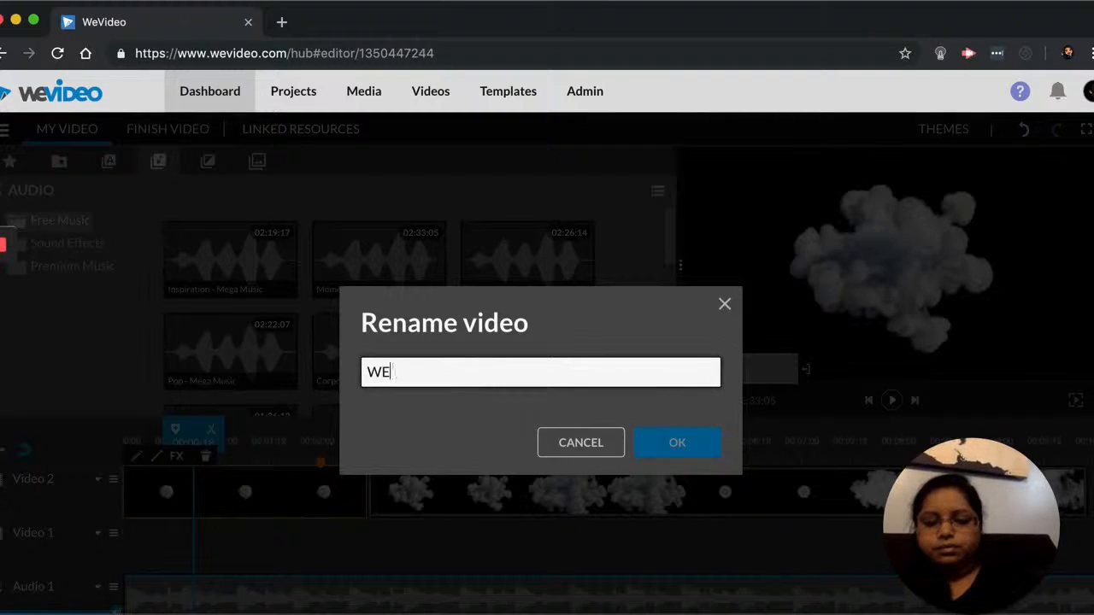
{"action": "type", "text": " Video"}
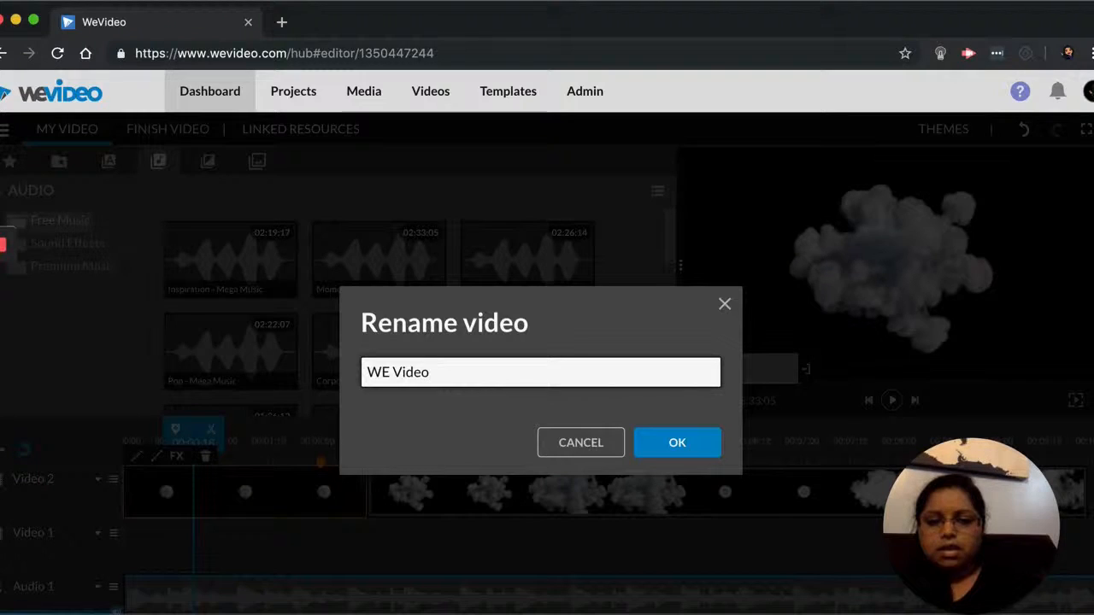
{"action": "left_click", "coordinate": [695, 444]}
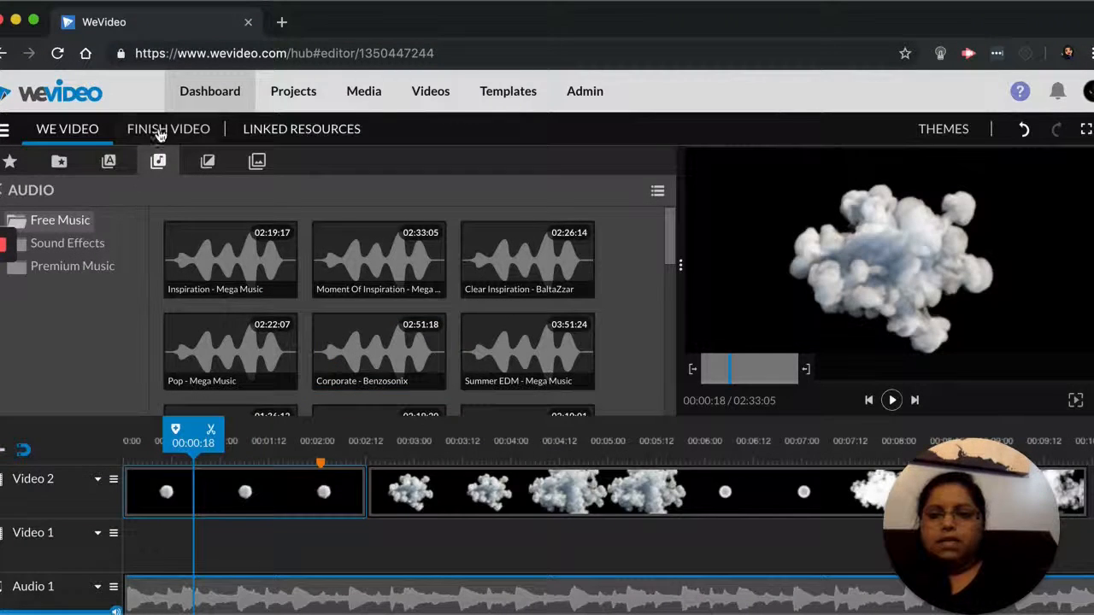
Publish the finished video in HD 1280x720 quality with Google Drive as an additional destination
{"action": "left_click", "coordinate": [159, 130]}
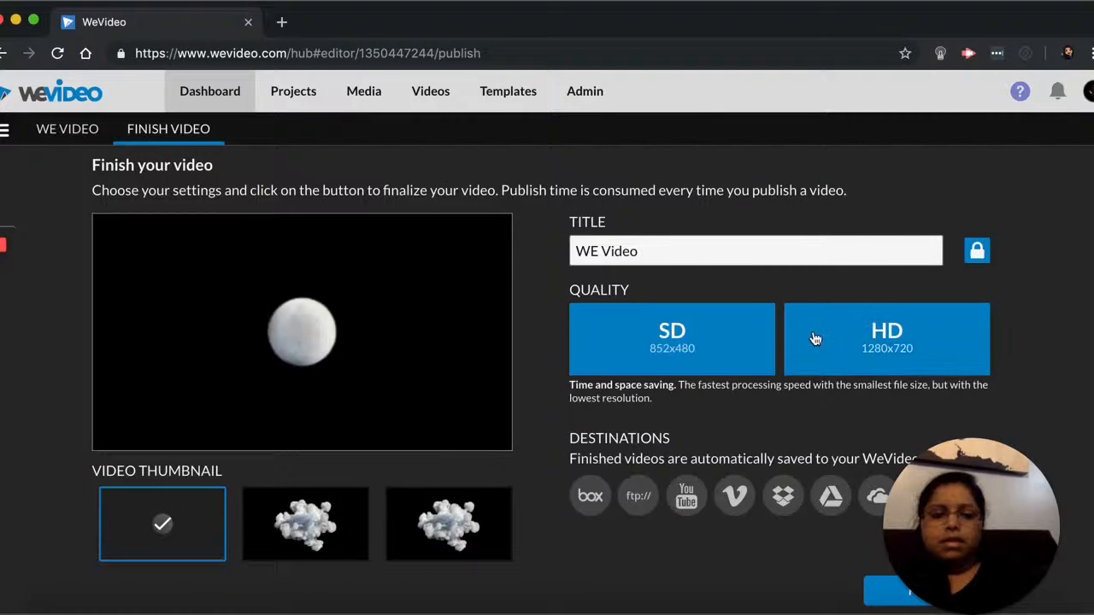
{"action": "left_click_drag", "start_coordinate": [963, 515], "coordinate": [104, 499]}
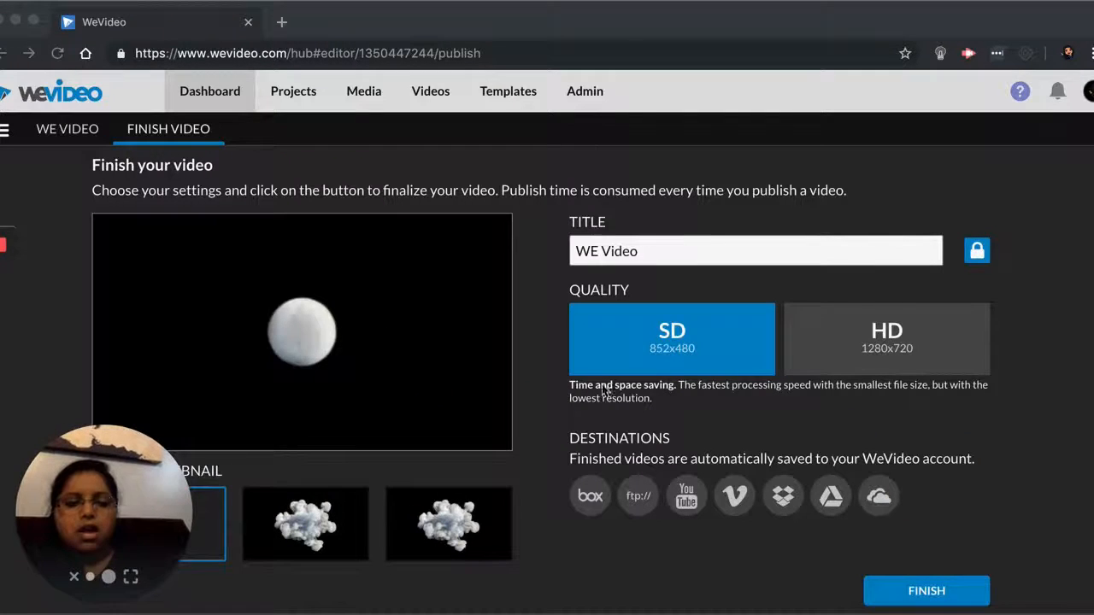
{"action": "left_click", "coordinate": [901, 340]}
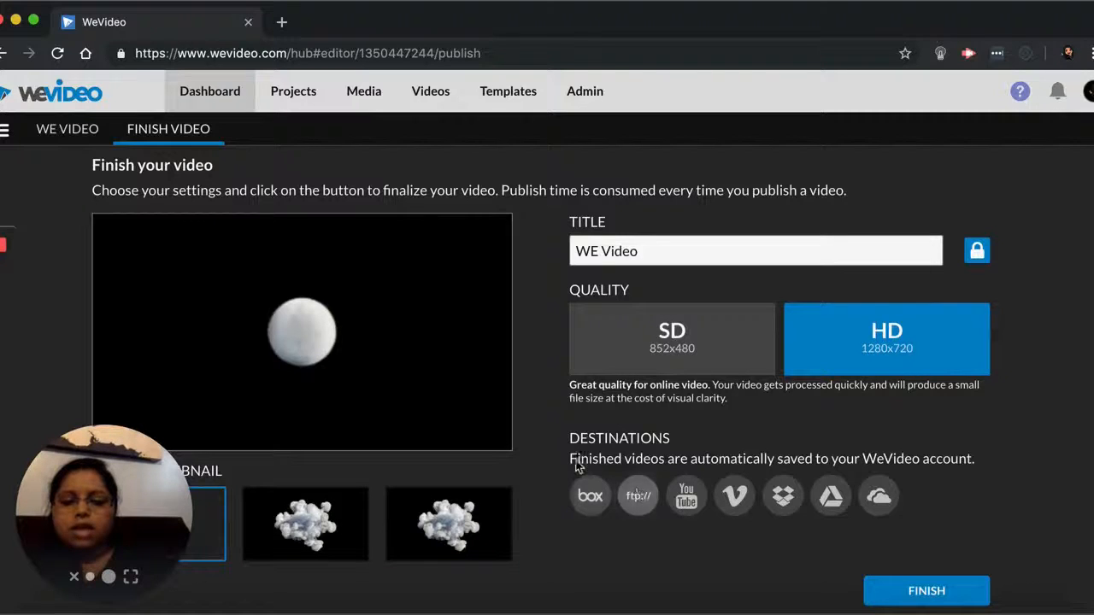
{"action": "left_click_drag", "start_coordinate": [612, 419], "coordinate": [1005, 505]}
{"action": "left_click", "coordinate": [996, 501]}
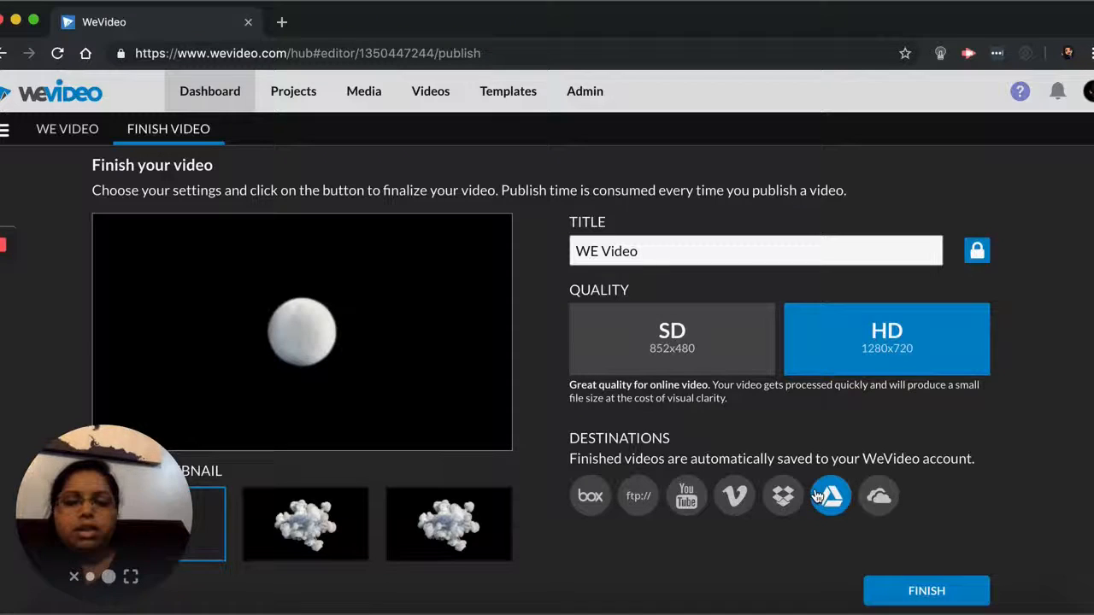
{"action": "left_click", "coordinate": [898, 601]}
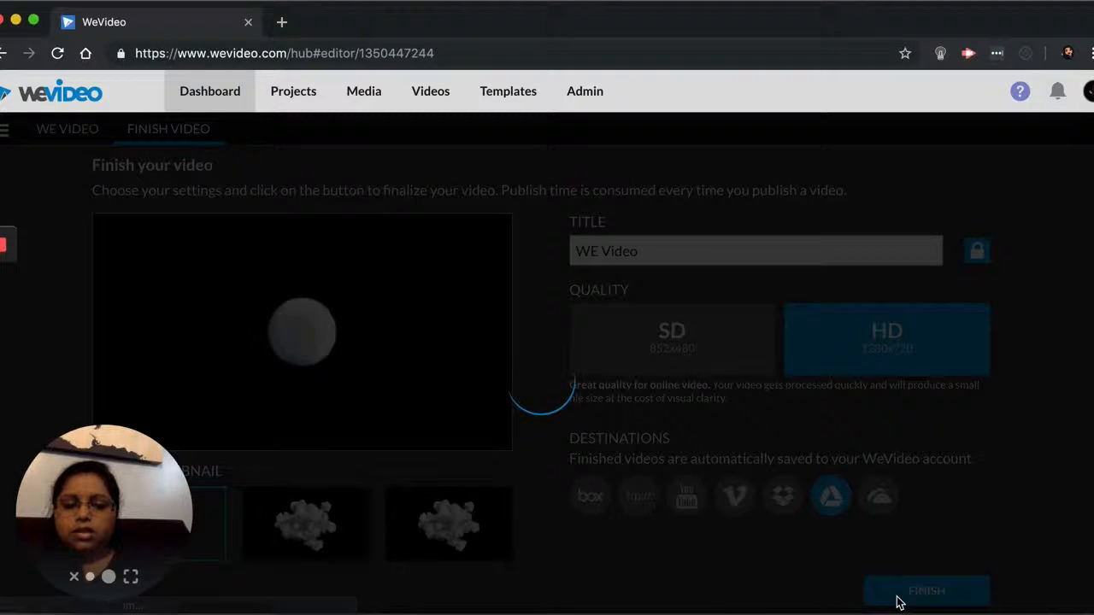